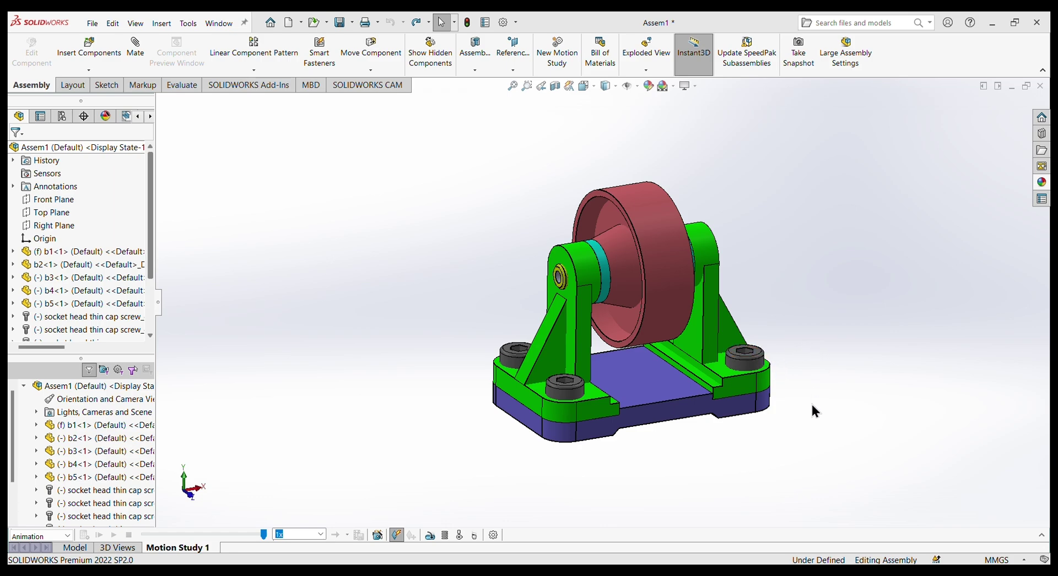
Step: Set up a regular explode step containing all four socket head cap screws on the base
middle_drag(827, 411, 904, 426)
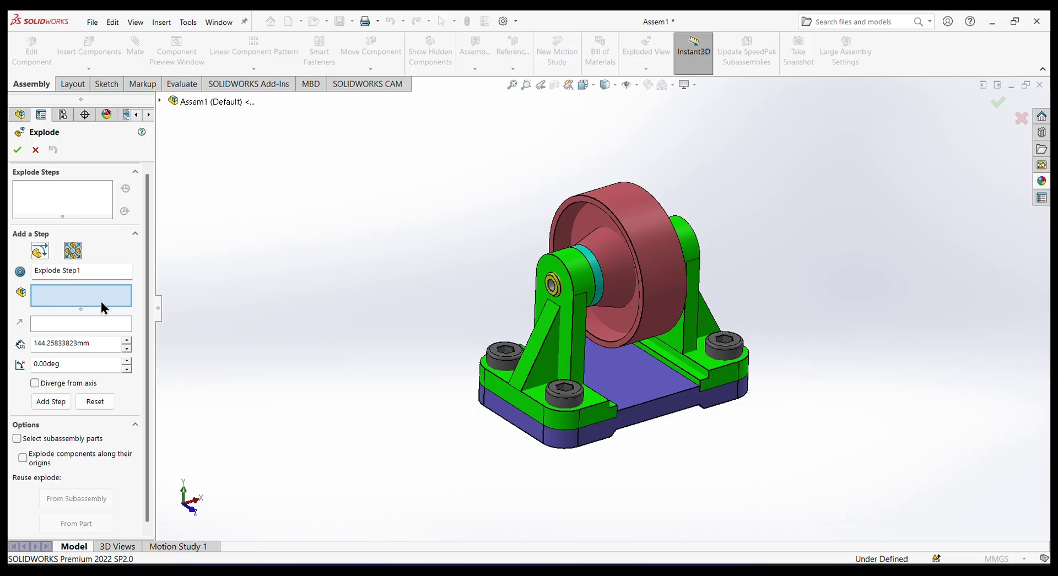
click(41, 251)
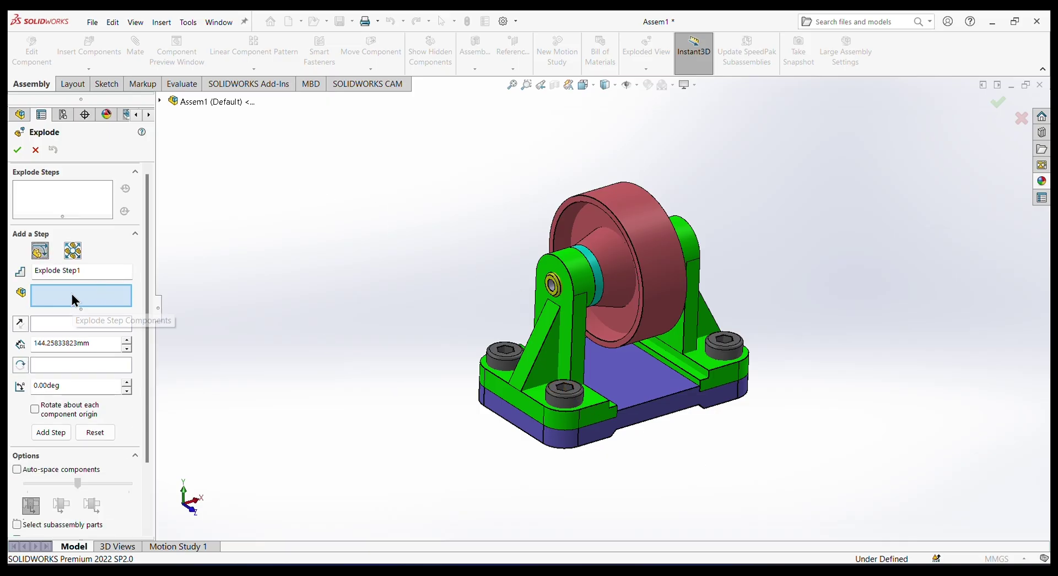
click(573, 397)
click(510, 352)
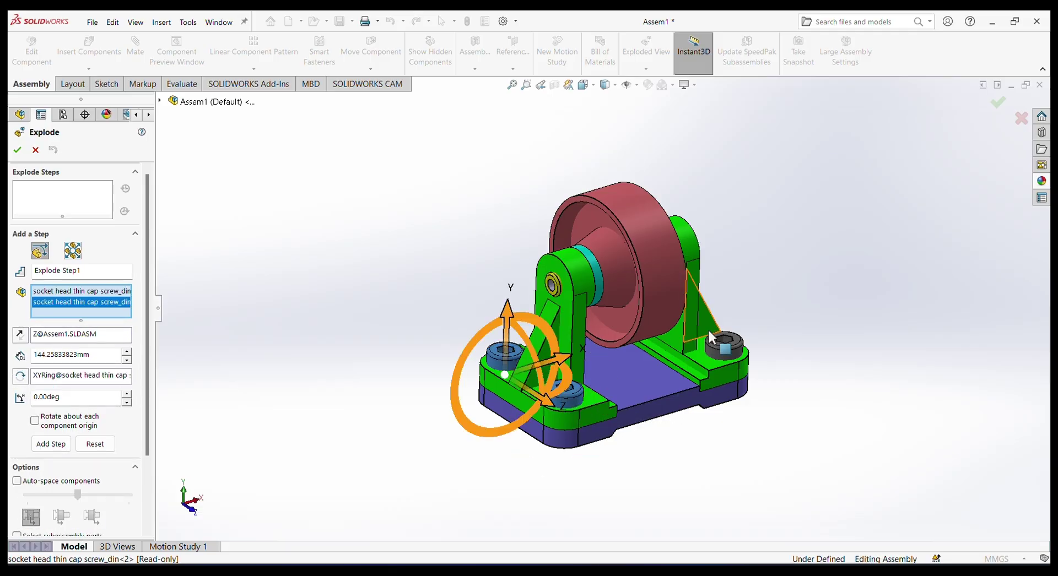
click(717, 345)
middle_drag(791, 261, 498, 198)
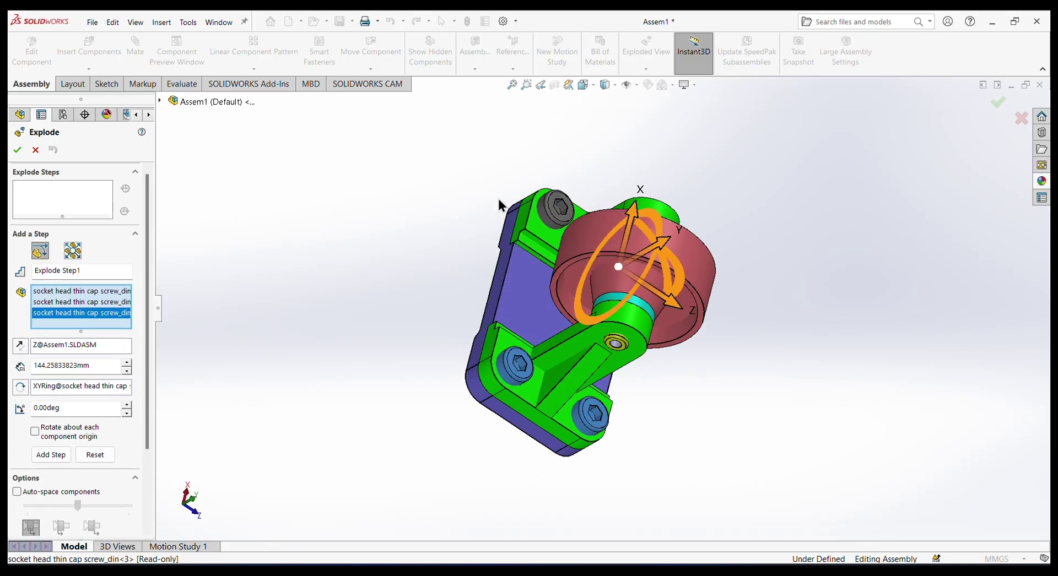
click(558, 221)
middle_drag(726, 315, 652, 184)
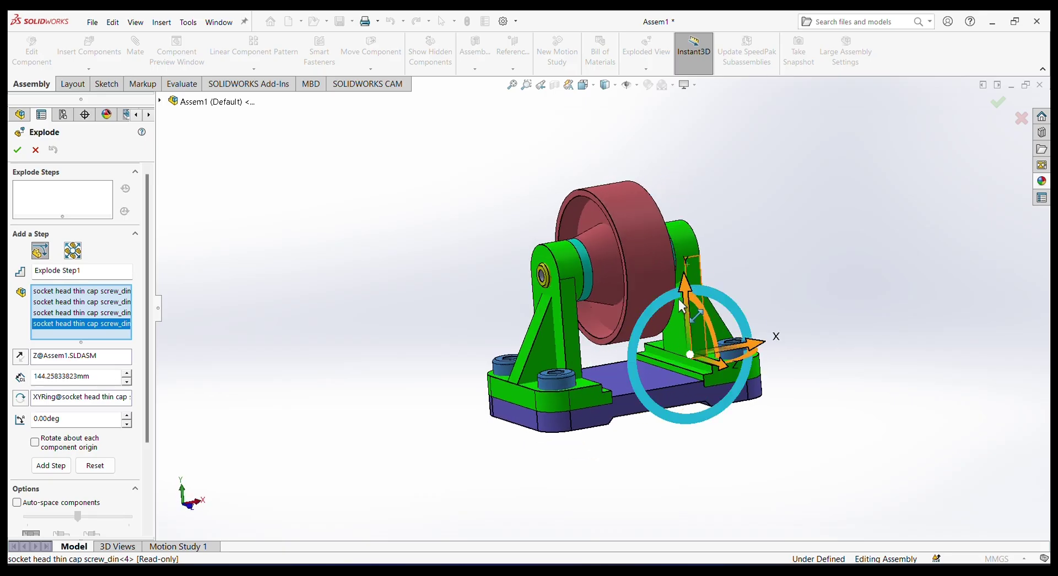
Step: Move the four cap screws upward along the Y axis by about 152 mm, clear of the wheel
drag(692, 321, 689, 97)
scroll(723, 277, up, 2)
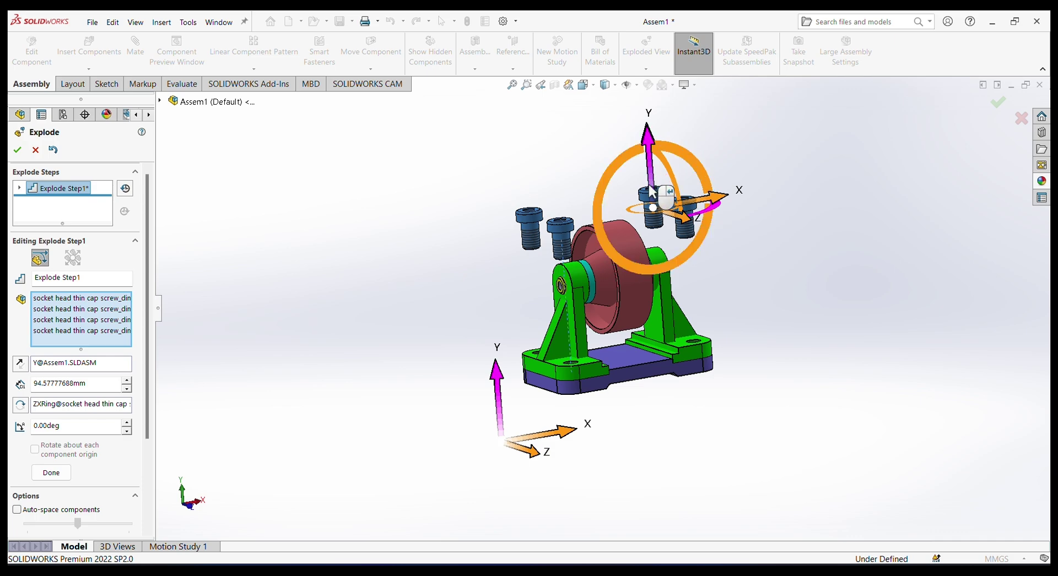
drag(644, 150, 631, 103)
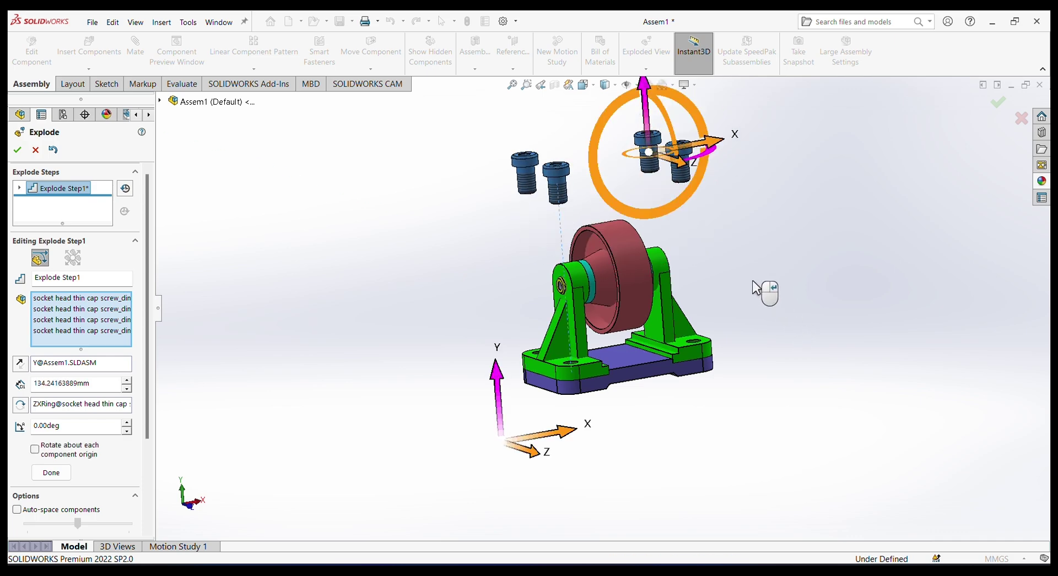
scroll(749, 275, up, 2)
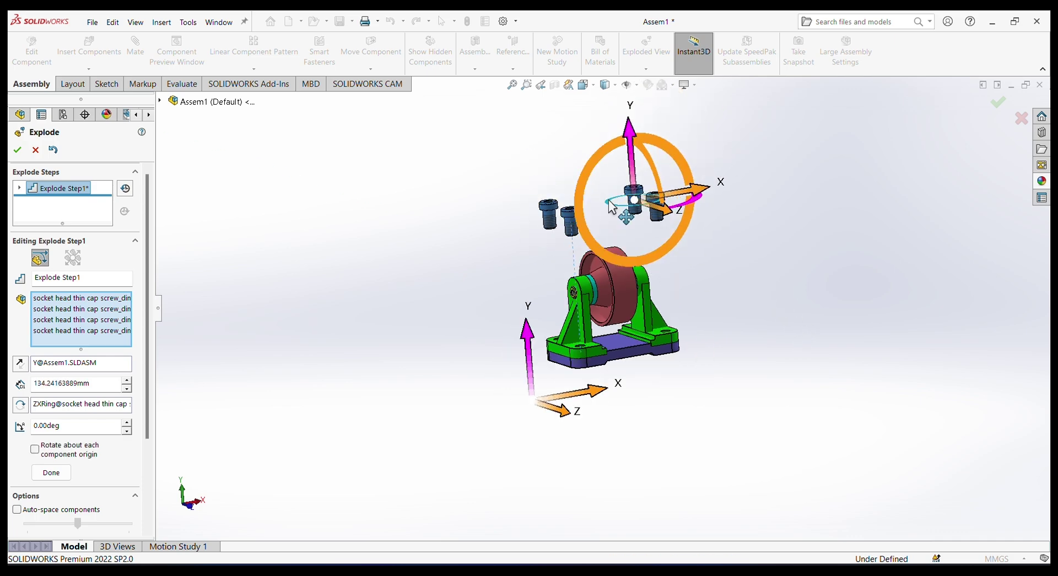
drag(632, 172, 631, 155)
middle_drag(739, 277, 725, 257)
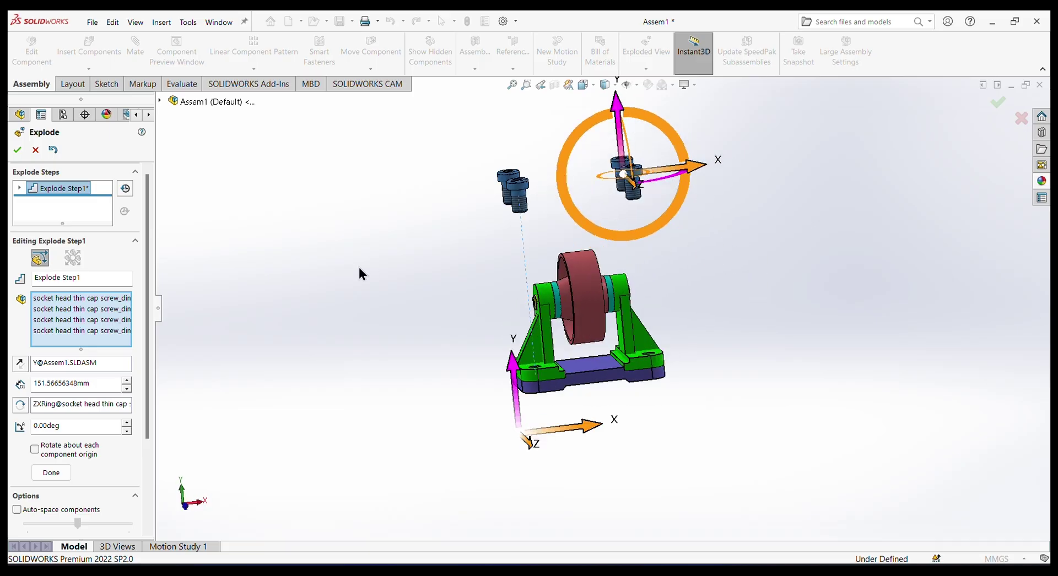
Step: Set the screws' explode distance to 150 mm and complete the explode step
double_click(94, 383)
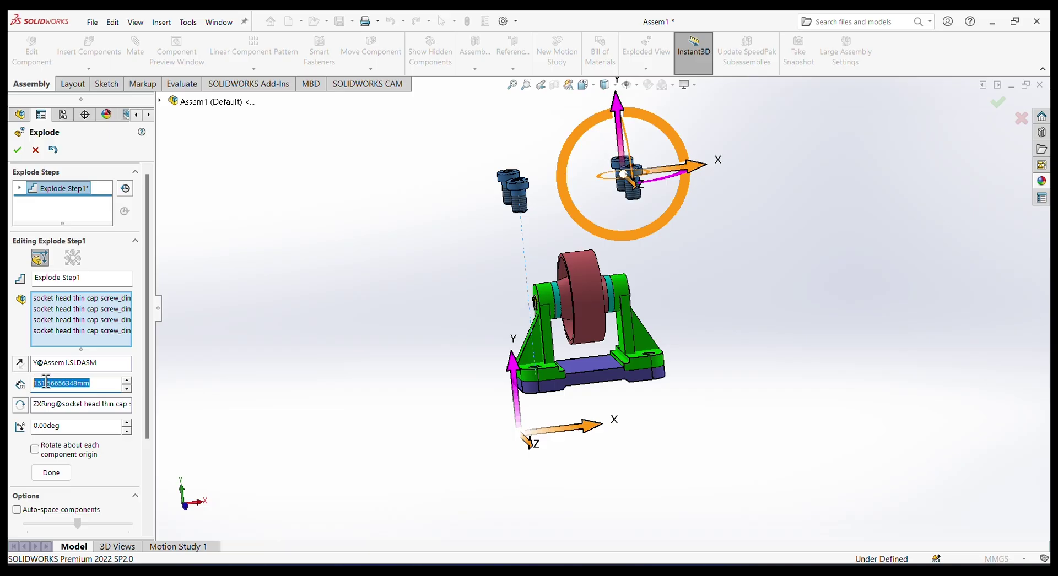
text(15)
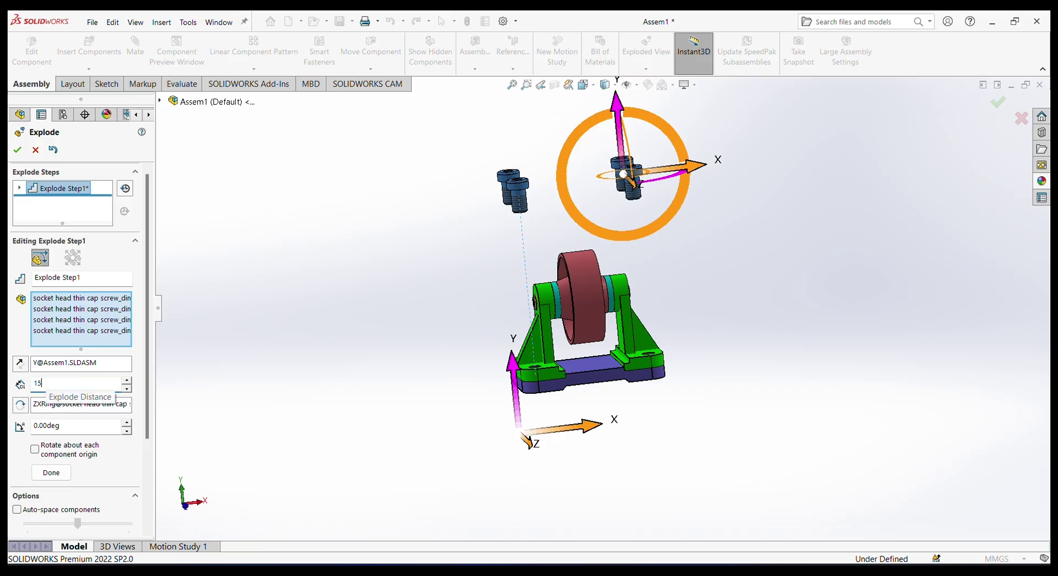
text(0)
key(Return)
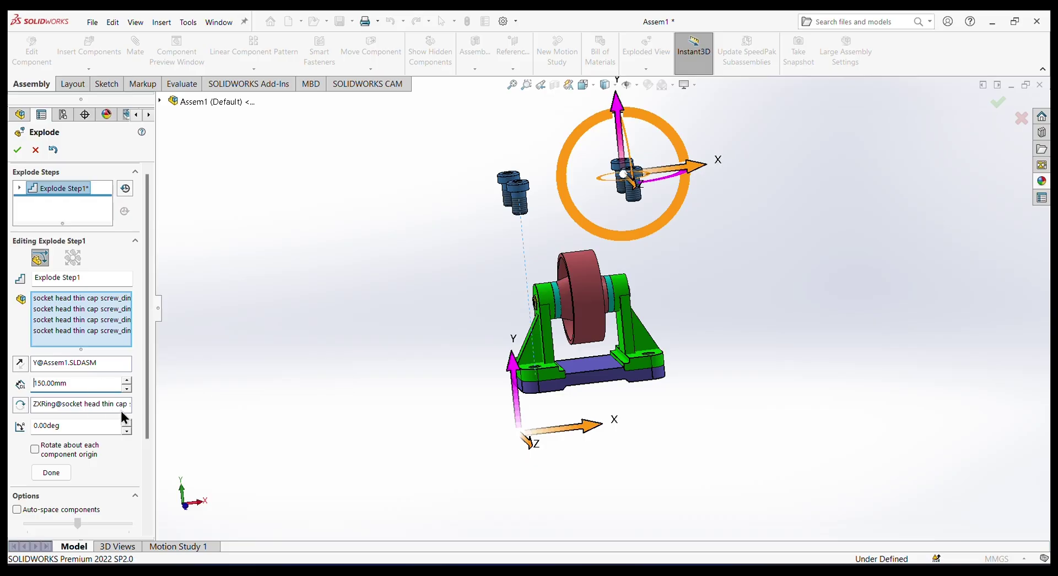
click(51, 473)
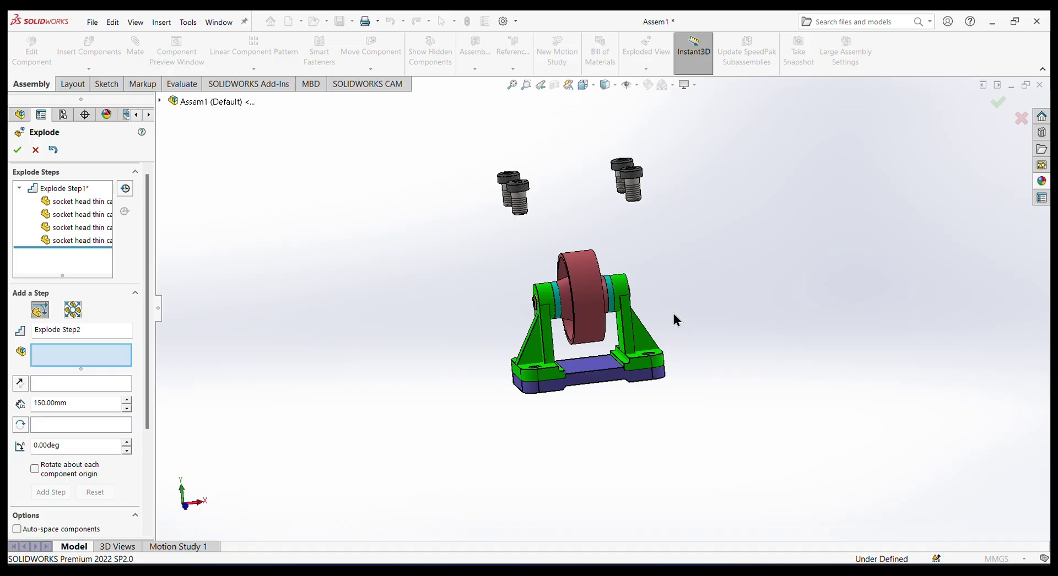
Step: Add a radial explode step for the two green brackets, spreading them outward about 125 mm from the wheel
mouse_move(697, 305)
middle_down()
mouse_move(706, 314)
mouse_move(696, 316)
mouse_move(716, 295)
mouse_move(696, 318)
middle_up()
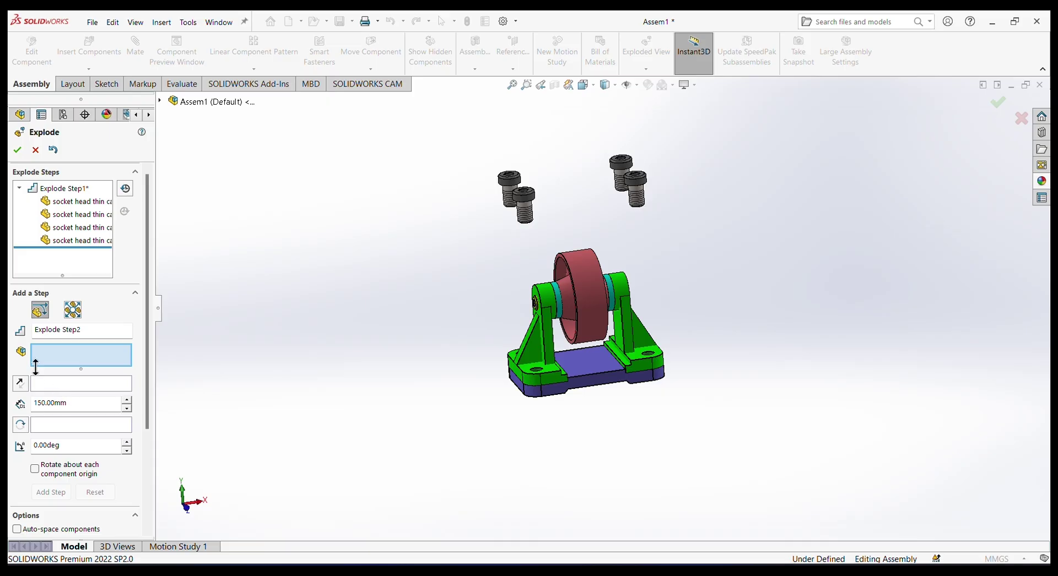
click(72, 311)
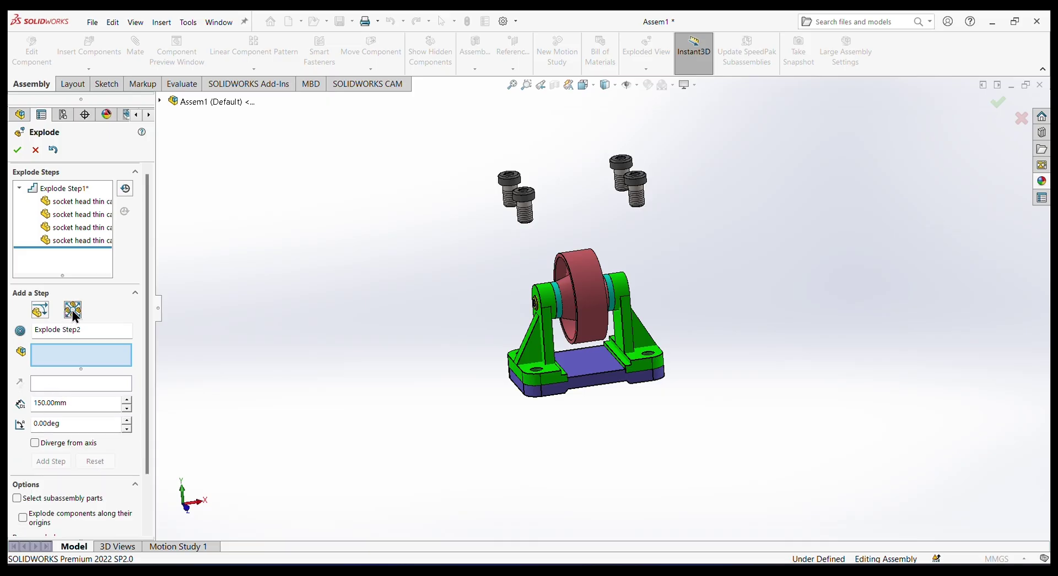
click(548, 340)
click(634, 321)
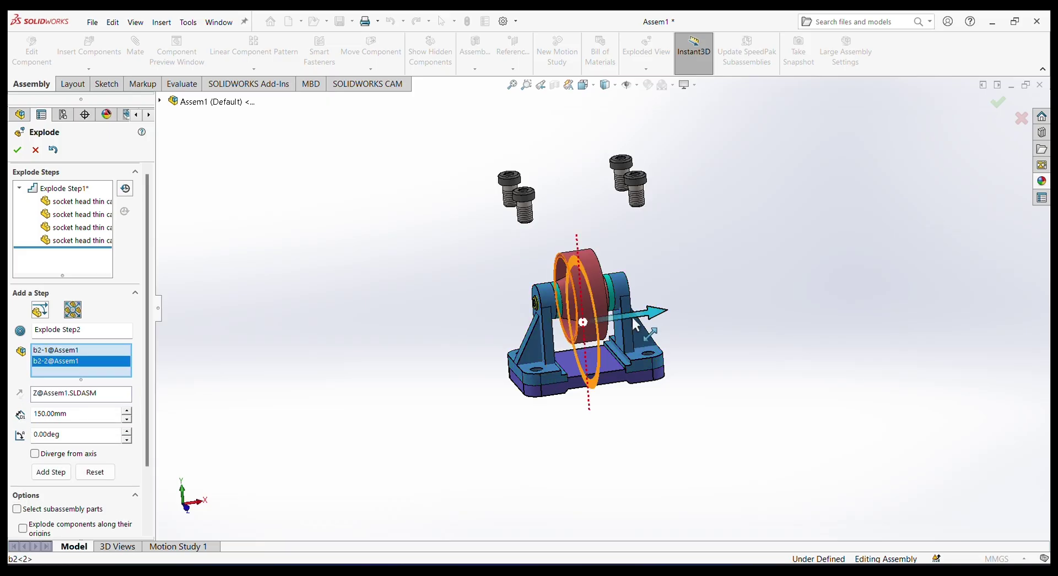
drag(620, 322, 754, 295)
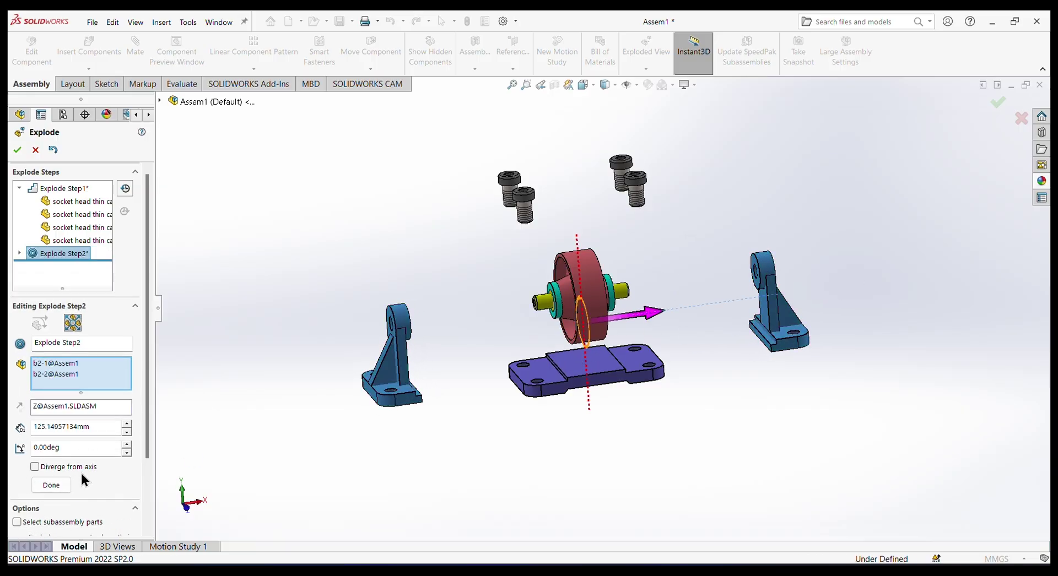
Step: Set the brackets' explode distance to exactly 125 mm and complete the radial step
scroll(71, 466, down, 2)
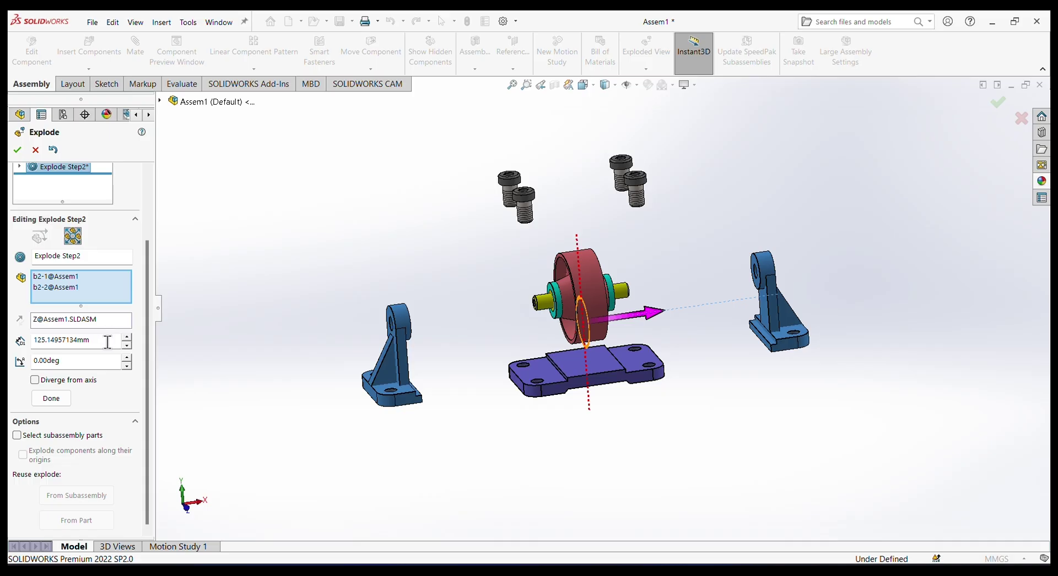
drag(90, 340, 31, 345)
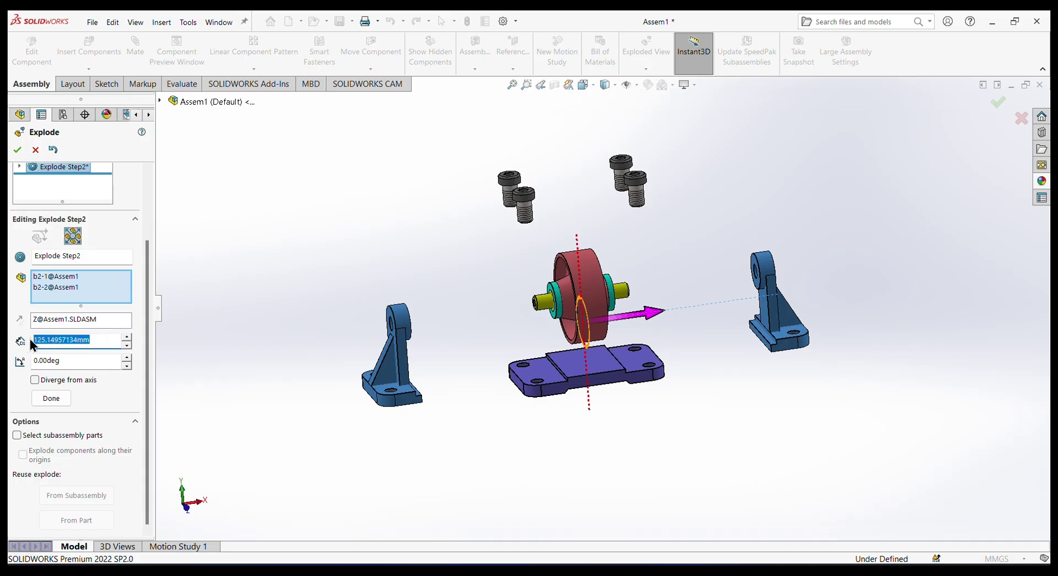
text(12)
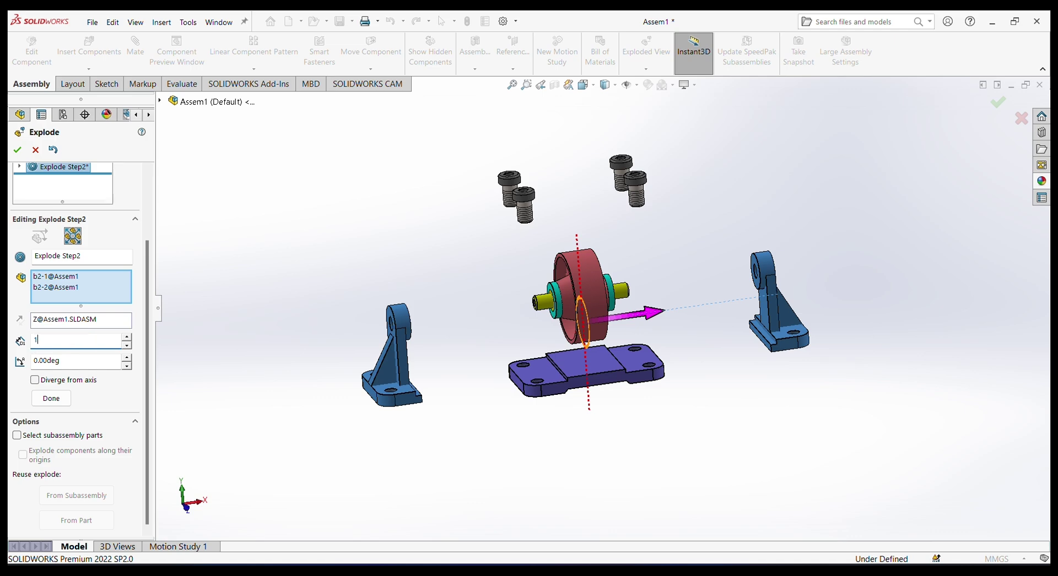
text(5)
key(Return)
click(53, 403)
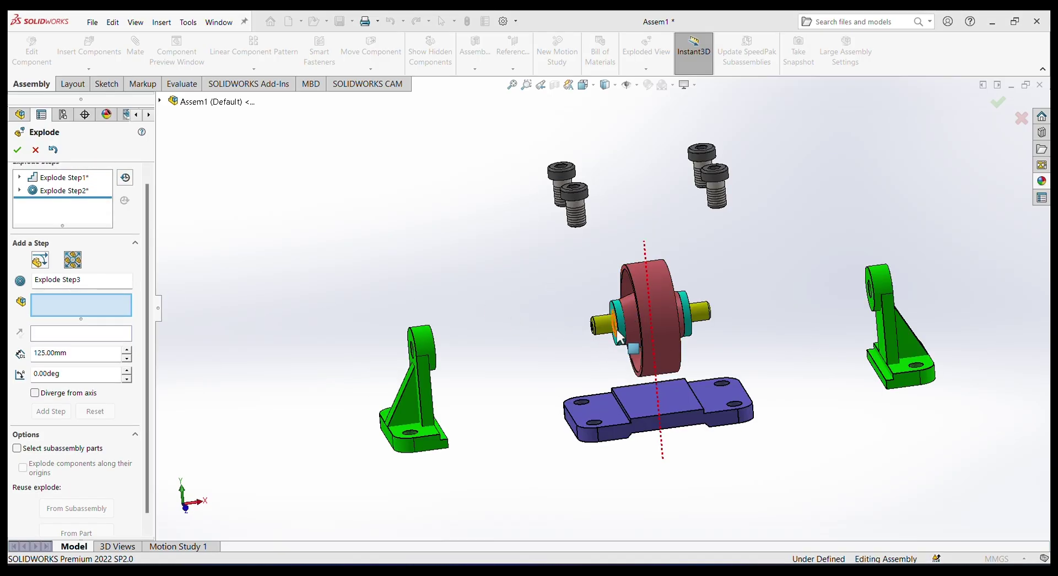
Step: Add a radial explode step that spreads the two cyan bushings outward from the wheel by 100 mm
click(620, 329)
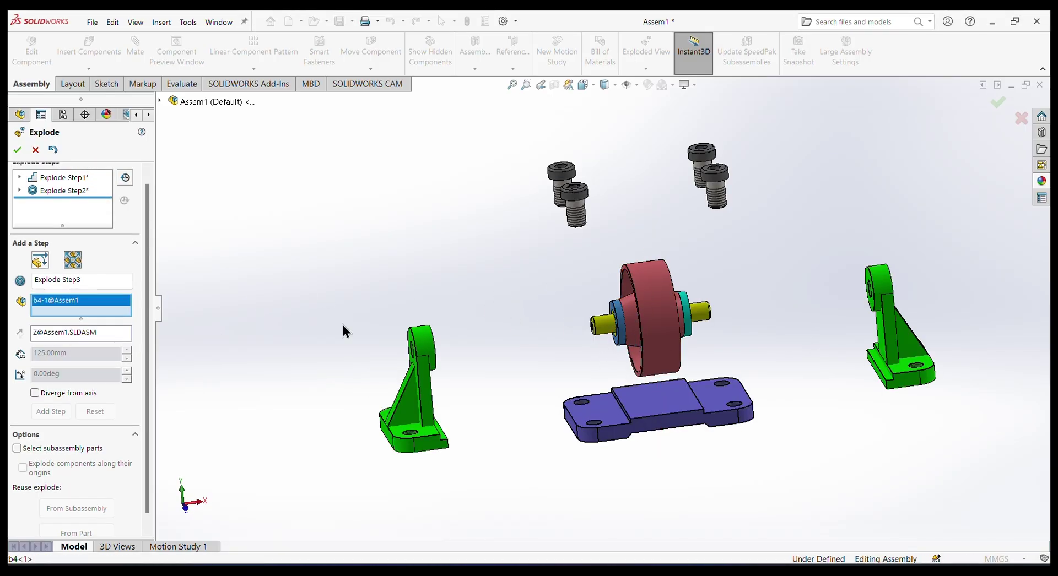
click(683, 306)
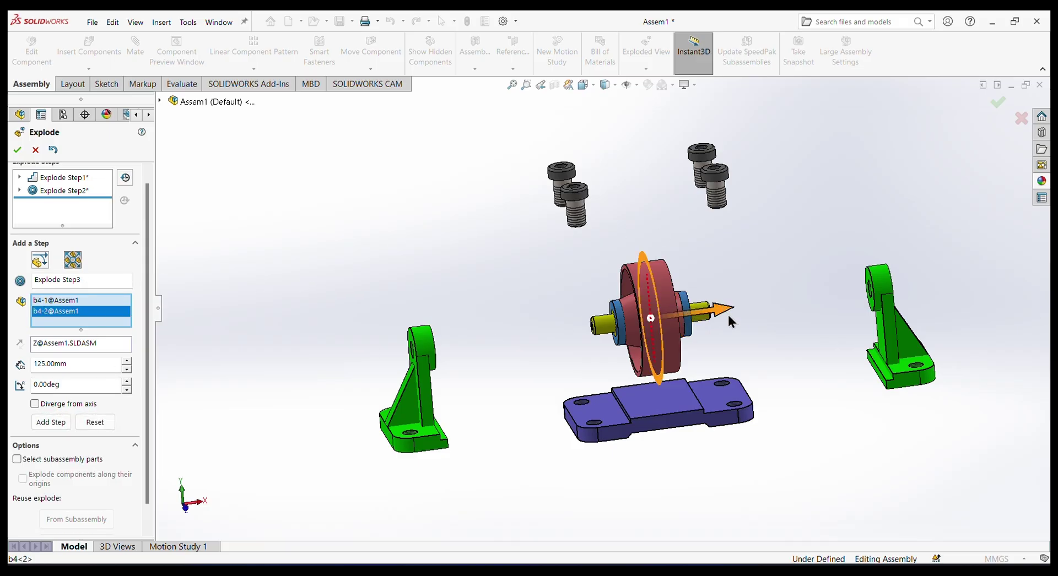
drag(728, 322, 852, 290)
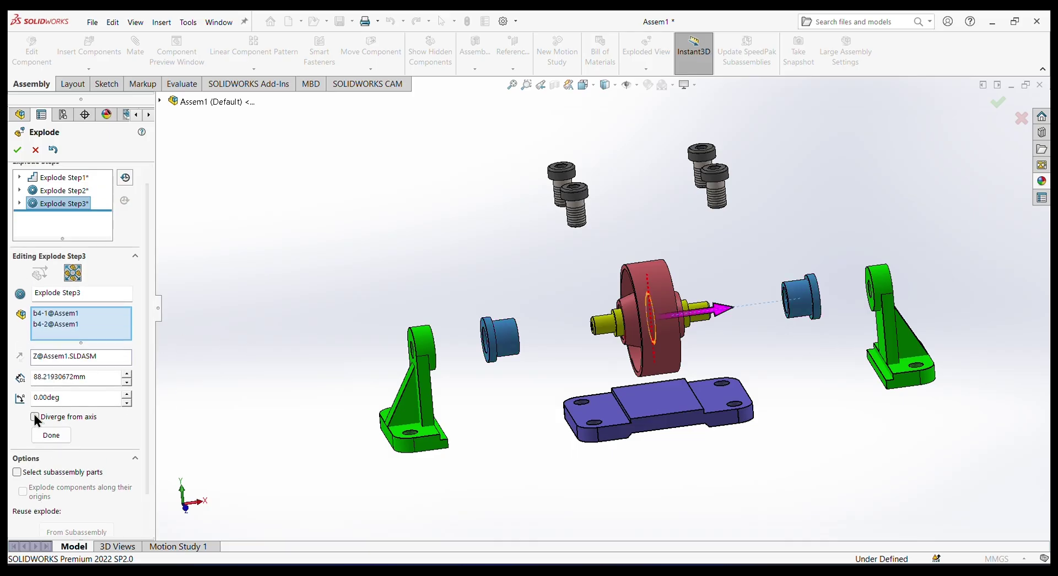
double_click(102, 378)
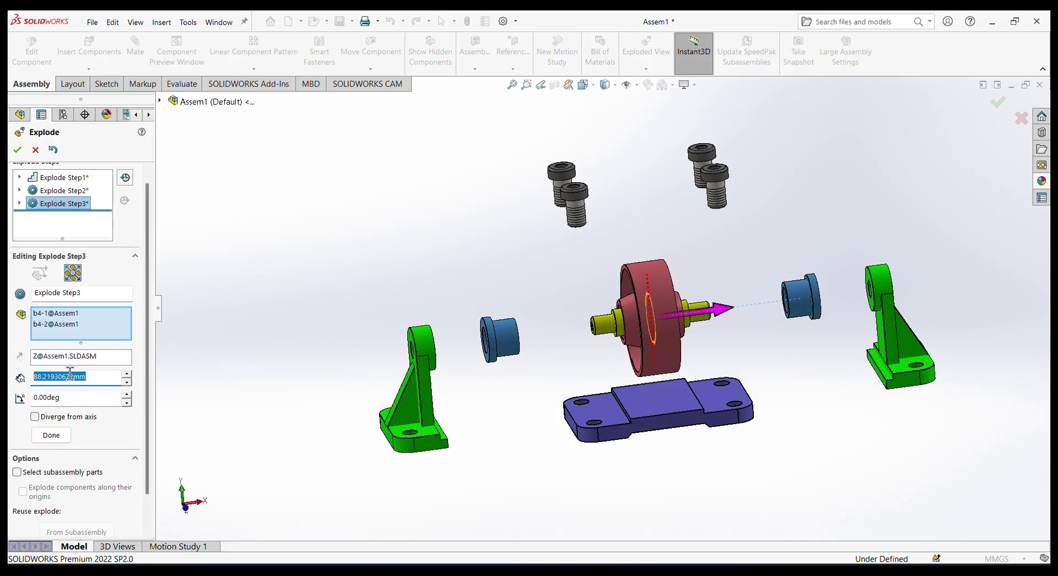
text(100)
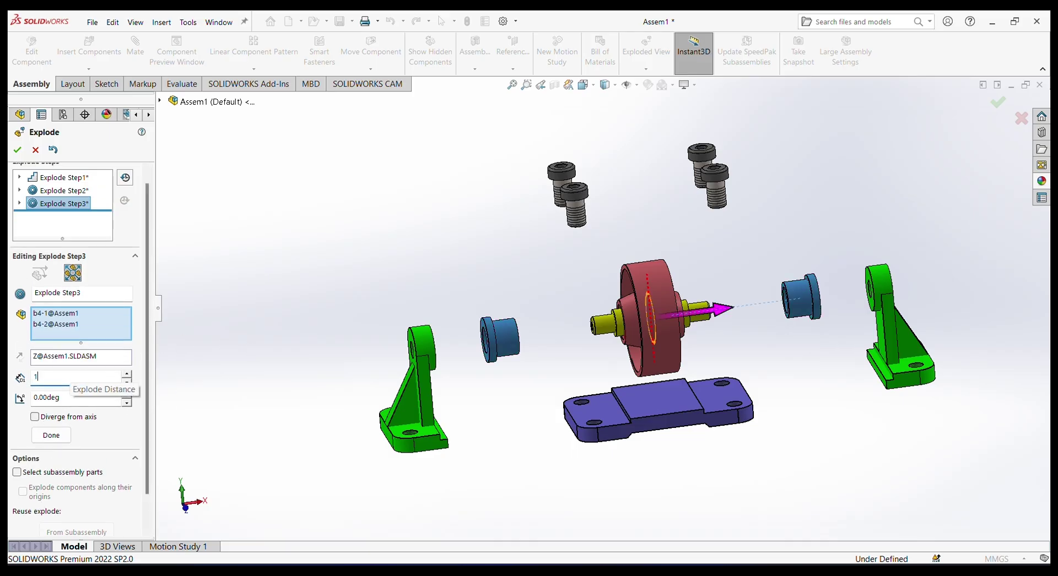
key(Return)
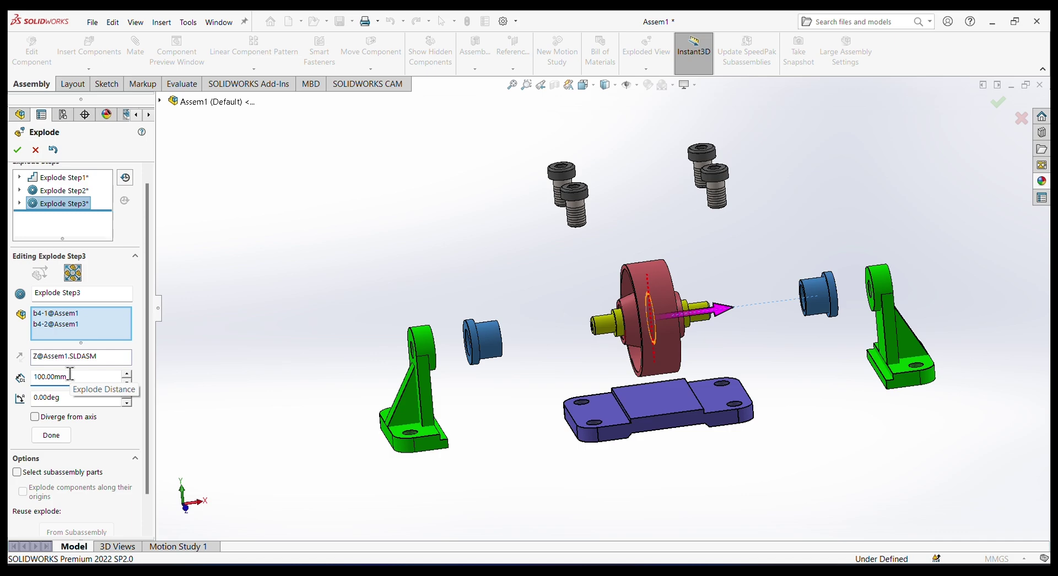
click(55, 433)
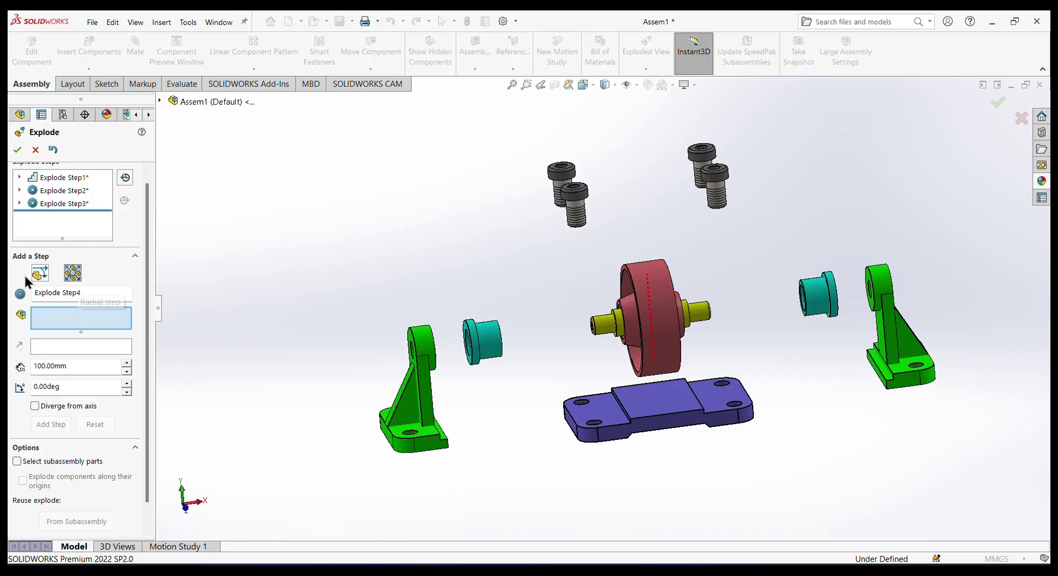
Step: Add a regular explode step that moves the red wheel 75 mm along the X axis, off the yellow shaft
click(40, 275)
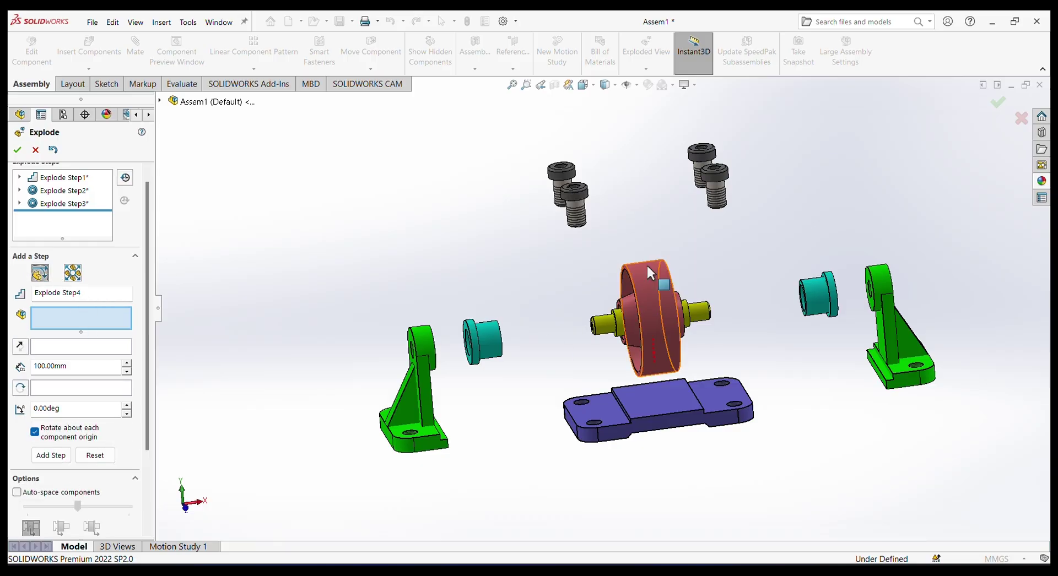
click(609, 303)
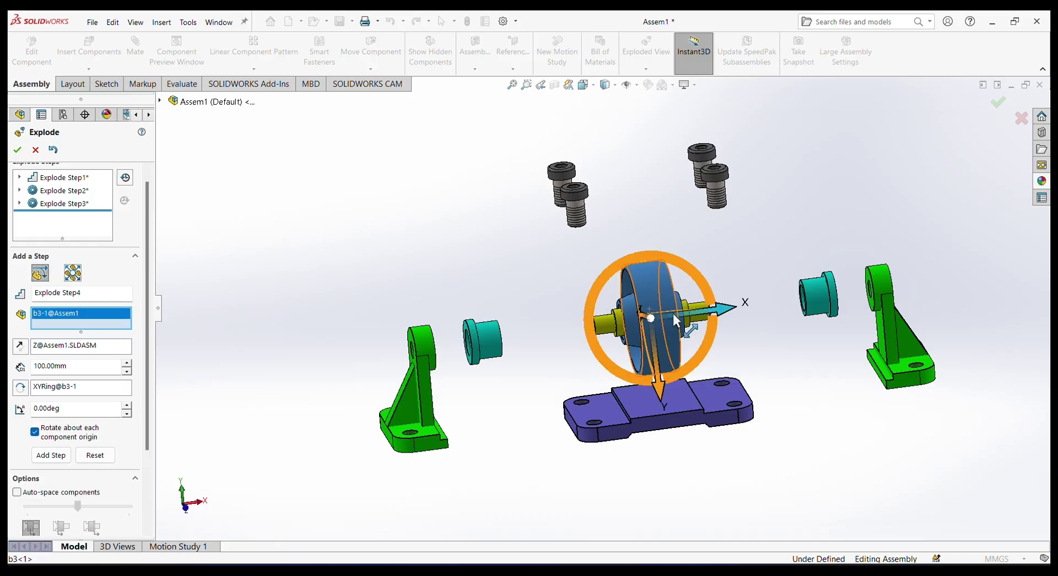
drag(694, 312, 804, 295)
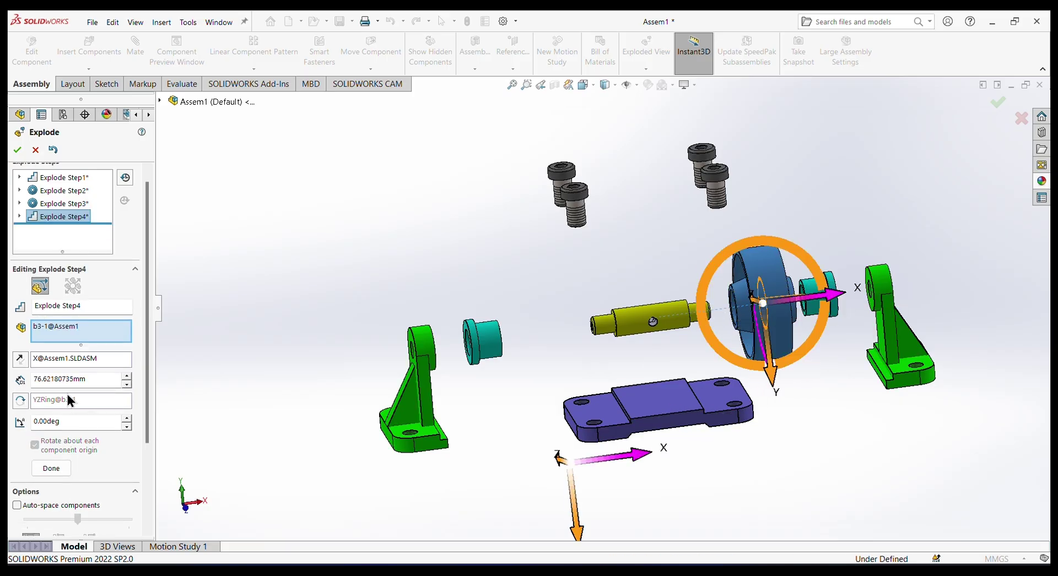
double_click(90, 376)
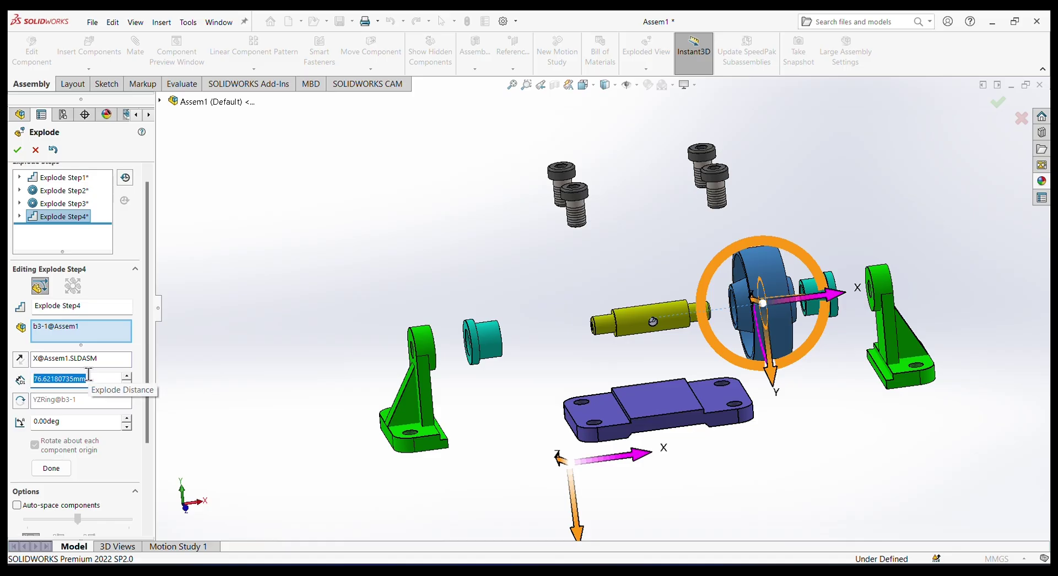
text(75)
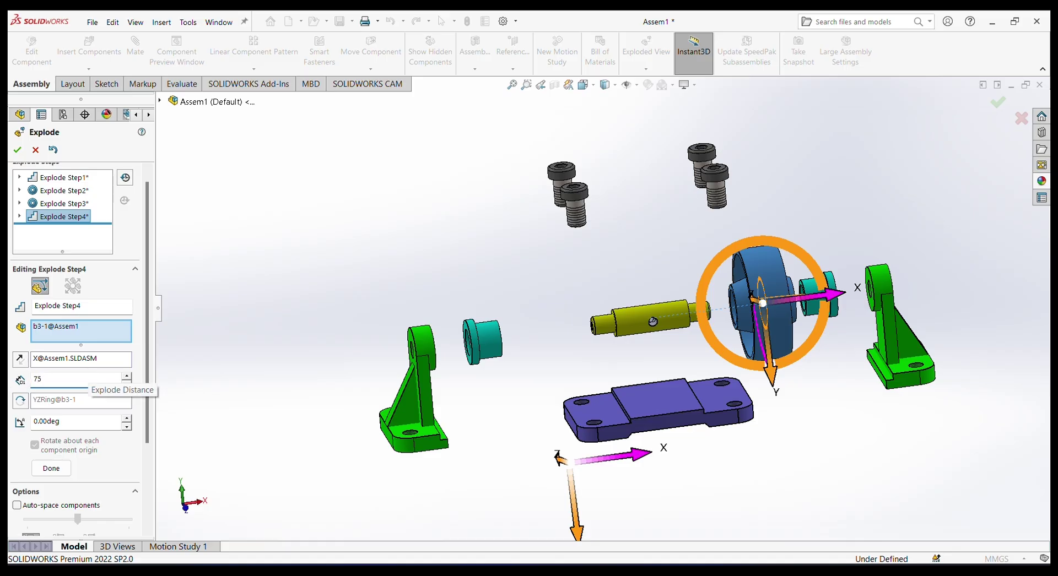
key(Return)
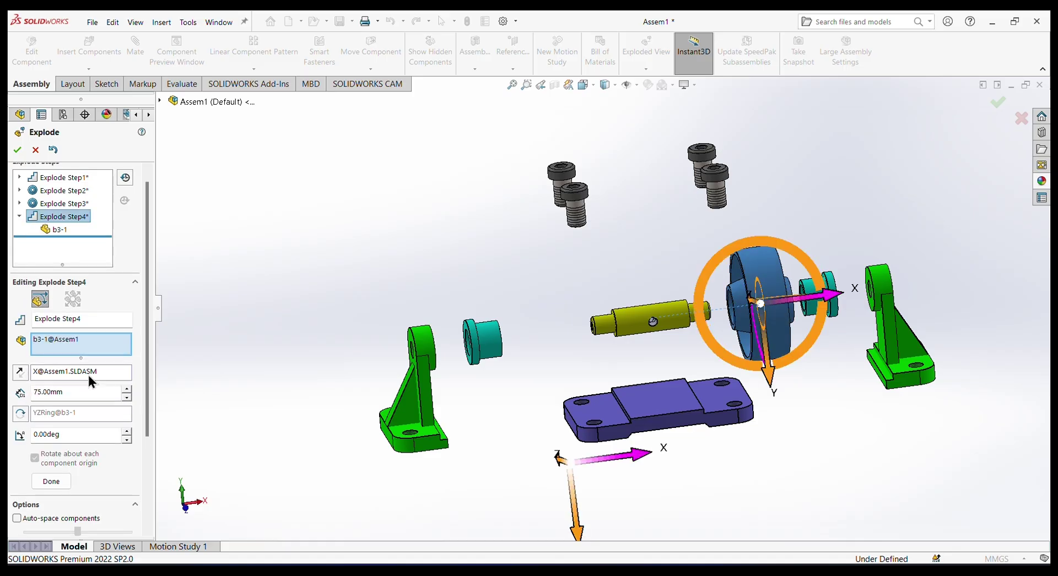
click(55, 482)
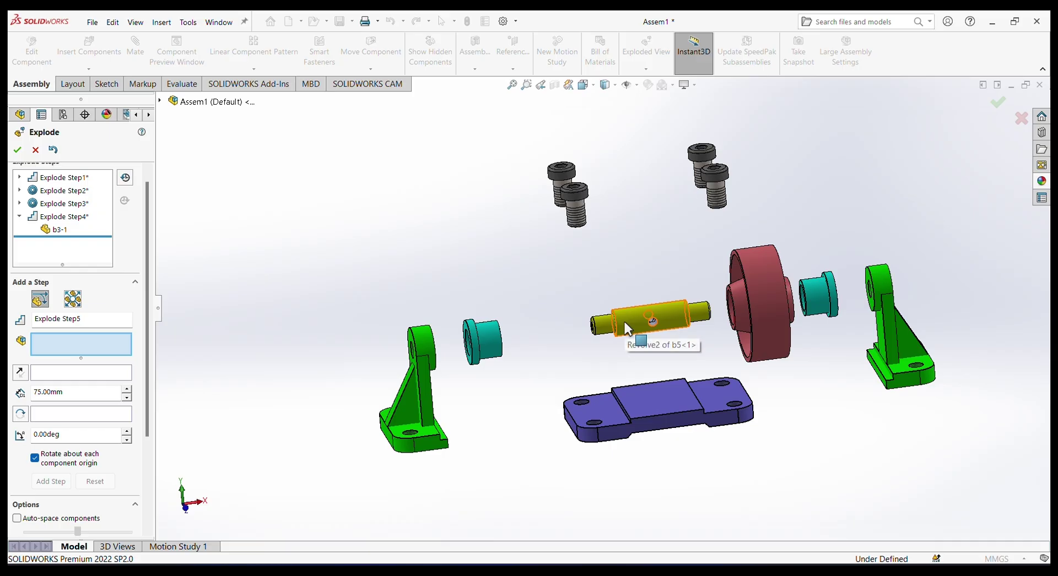
Step: Add a regular explode step that moves the yellow shaft 40 mm along the X axis away from the wheel, and finish the exploded view
click(40, 299)
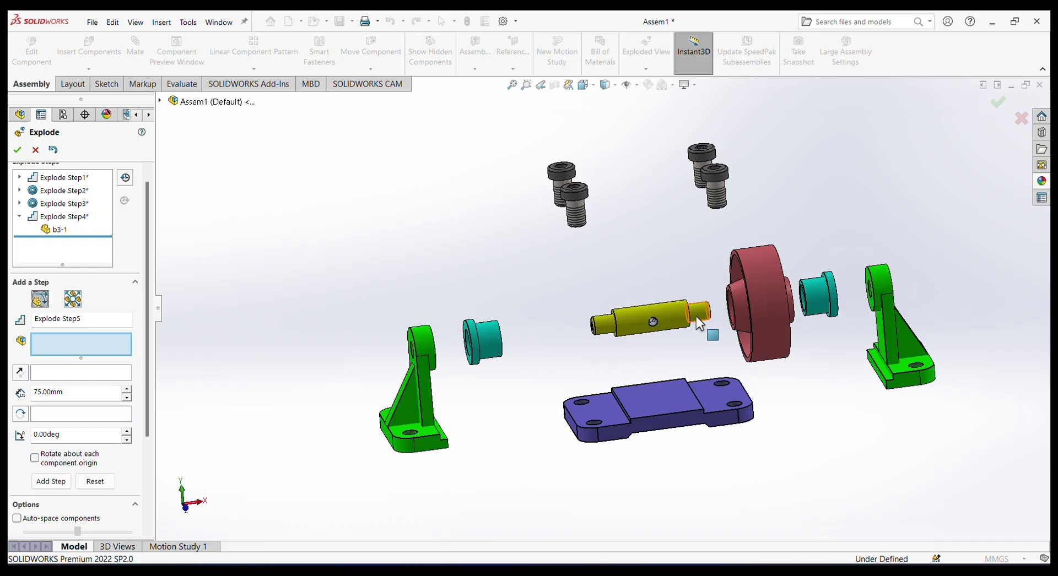
click(652, 311)
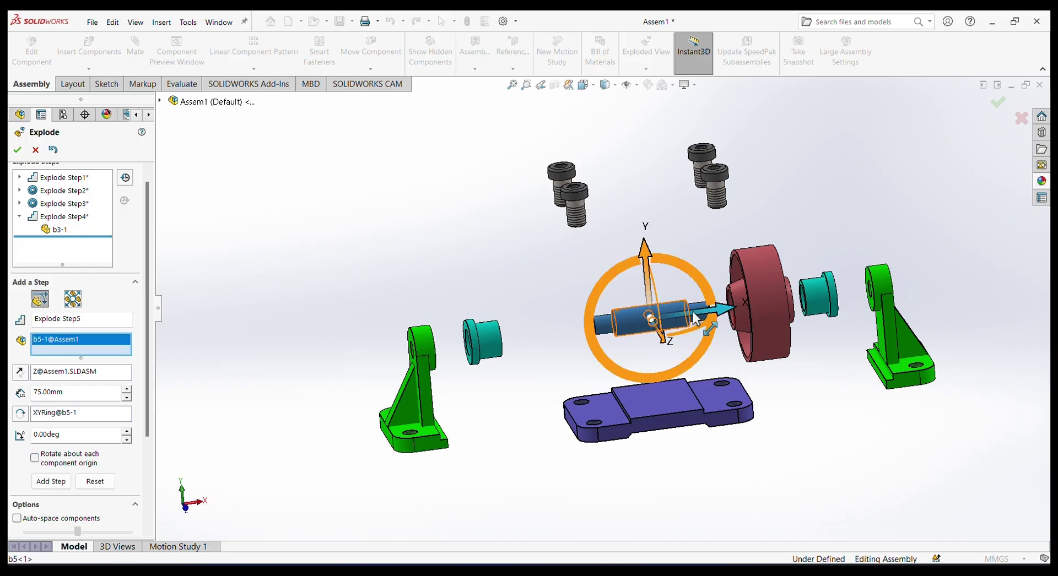
drag(696, 312, 636, 325)
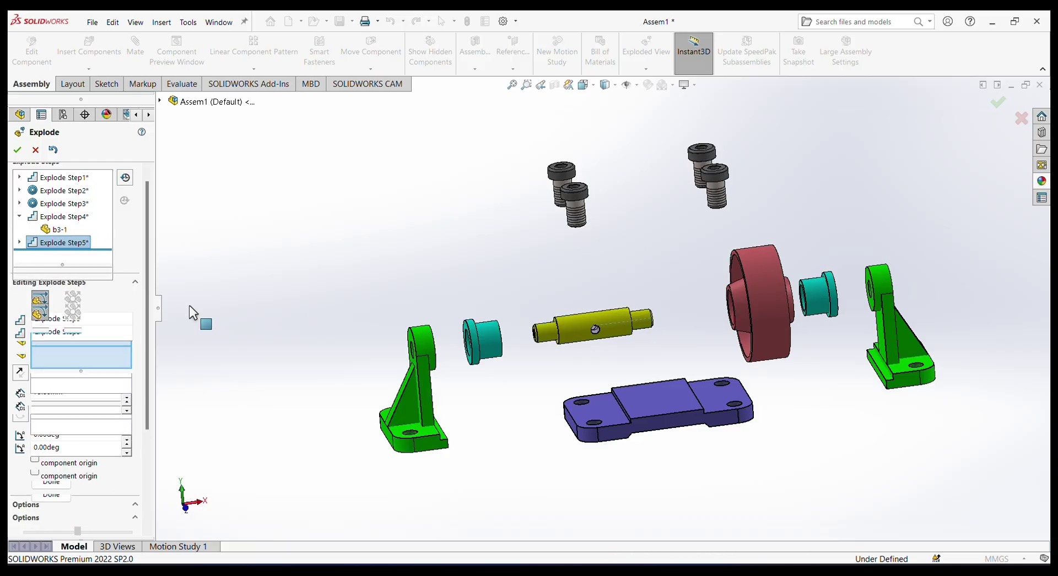
drag(98, 406, 10, 412)
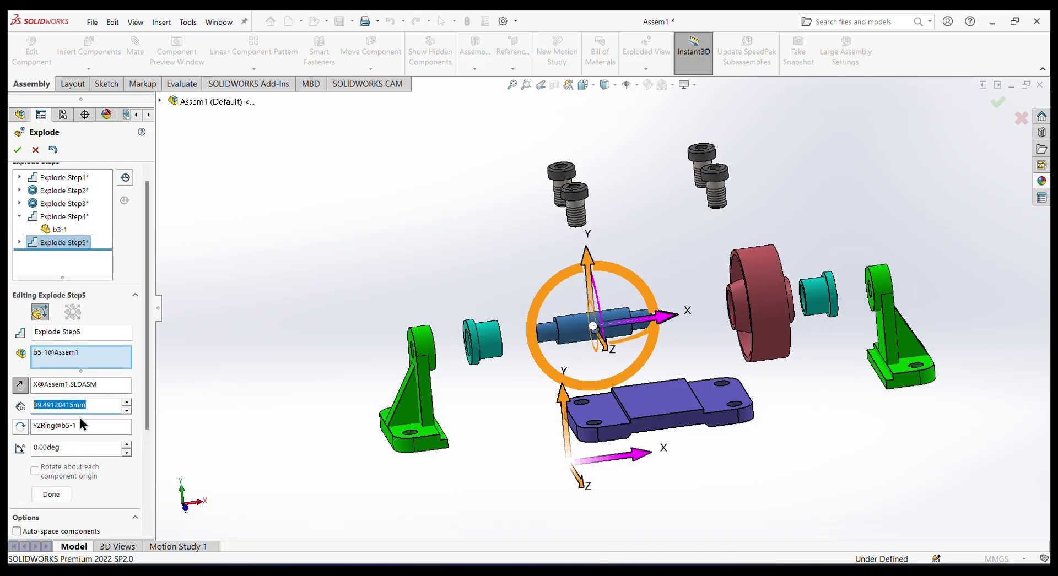
text(40)
key(Return)
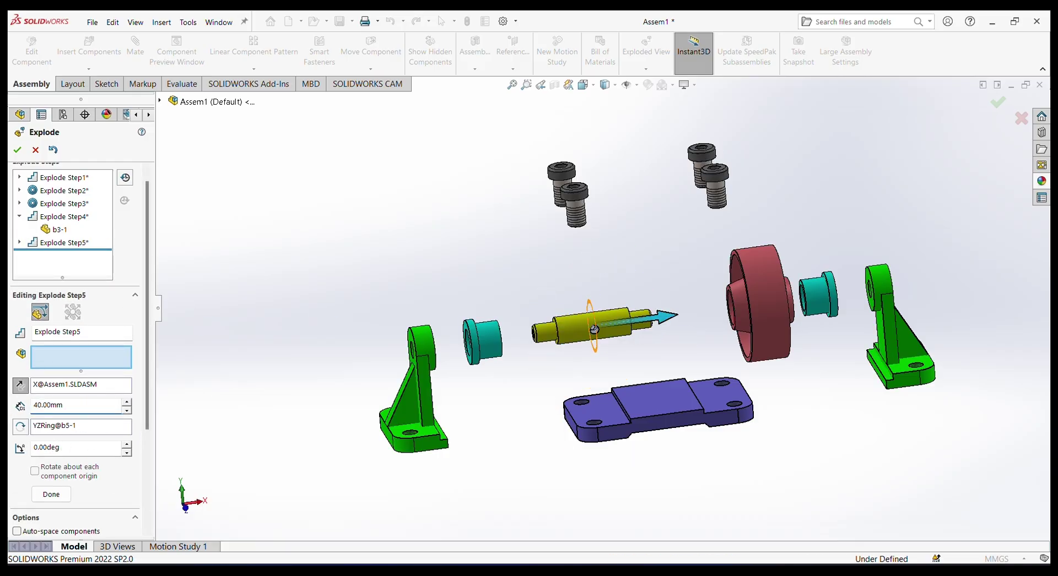
click(17, 150)
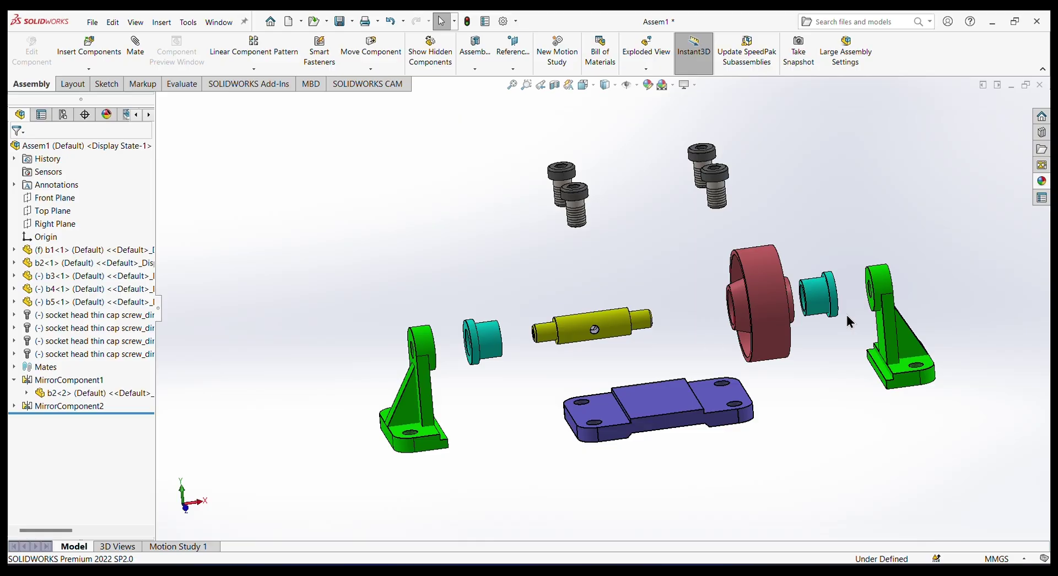
Step: Collapse the Default configuration's exploded view with the animated collapse, close the animation controls and return to the feature tree
click(63, 115)
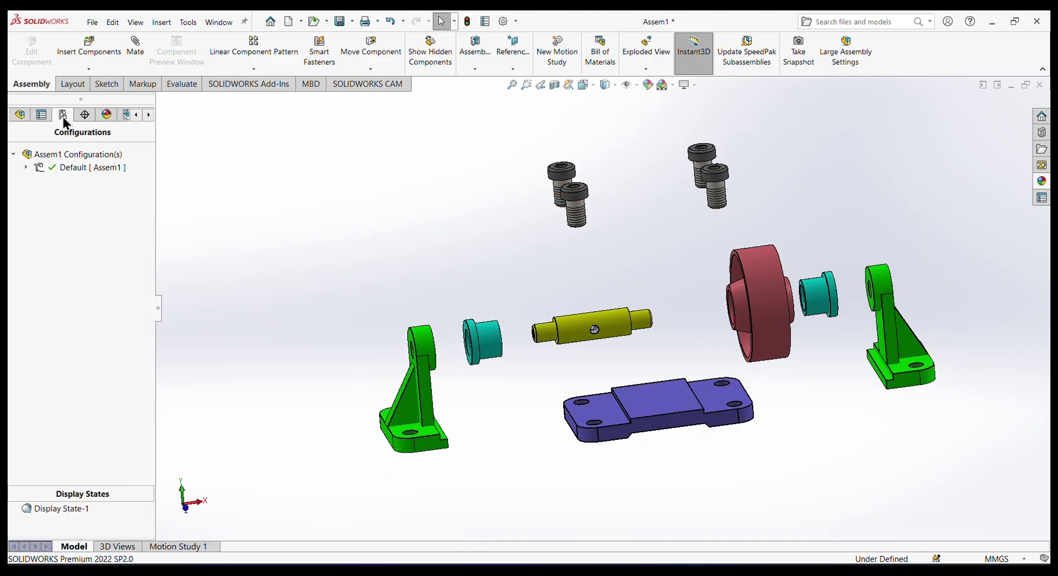
click(27, 167)
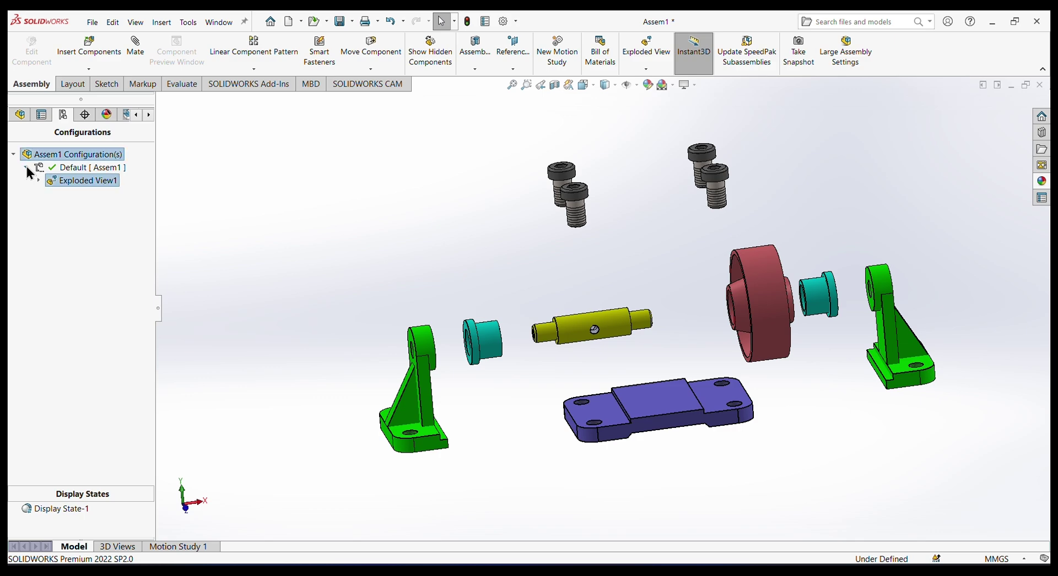
right_click(76, 181)
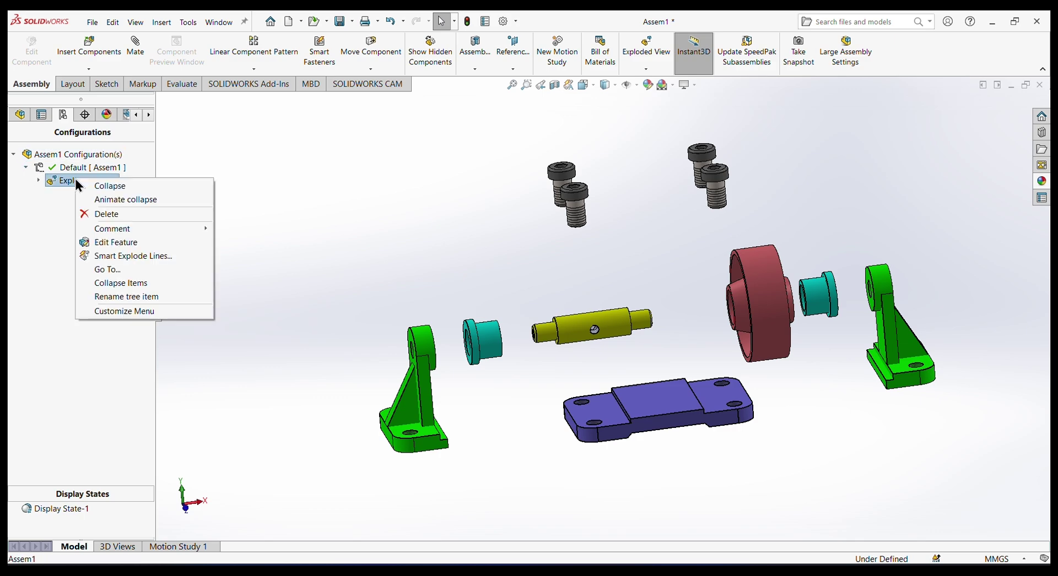
click(115, 200)
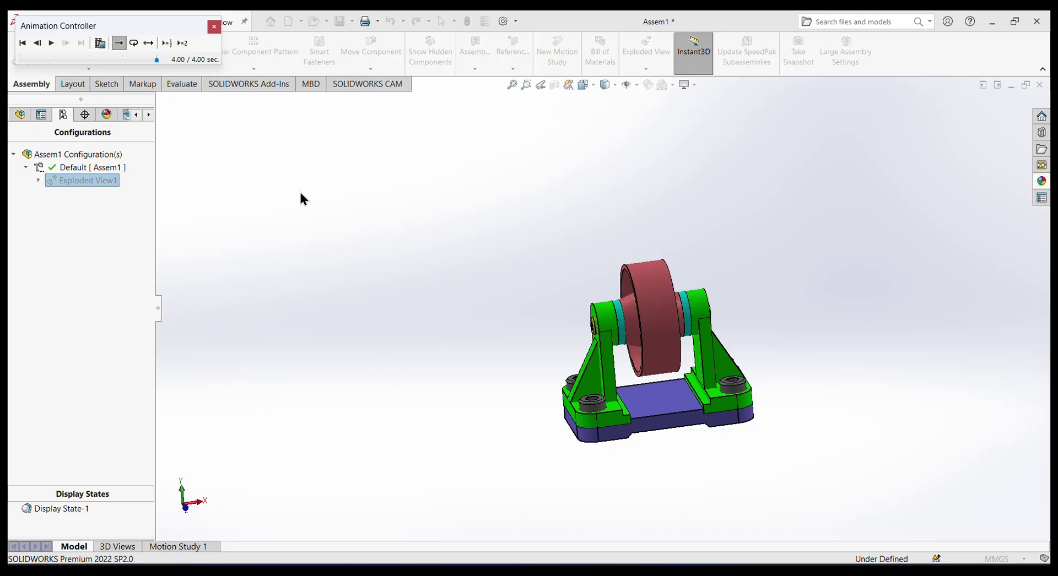
click(214, 27)
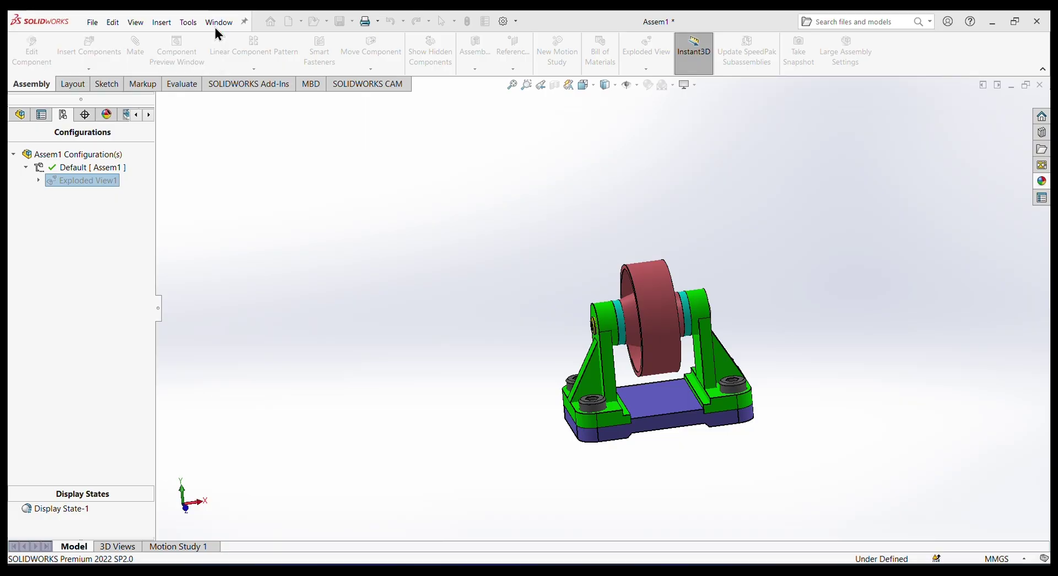
click(19, 115)
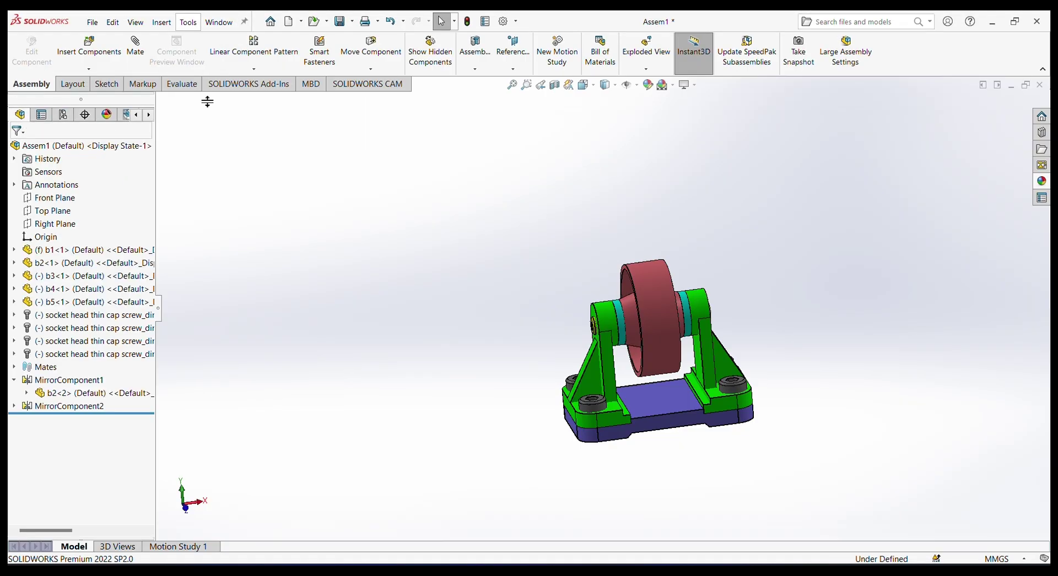
Step: Check that MotionManager is enabled, and open Motion Study 1 with its timeline expanded
right_click(911, 49)
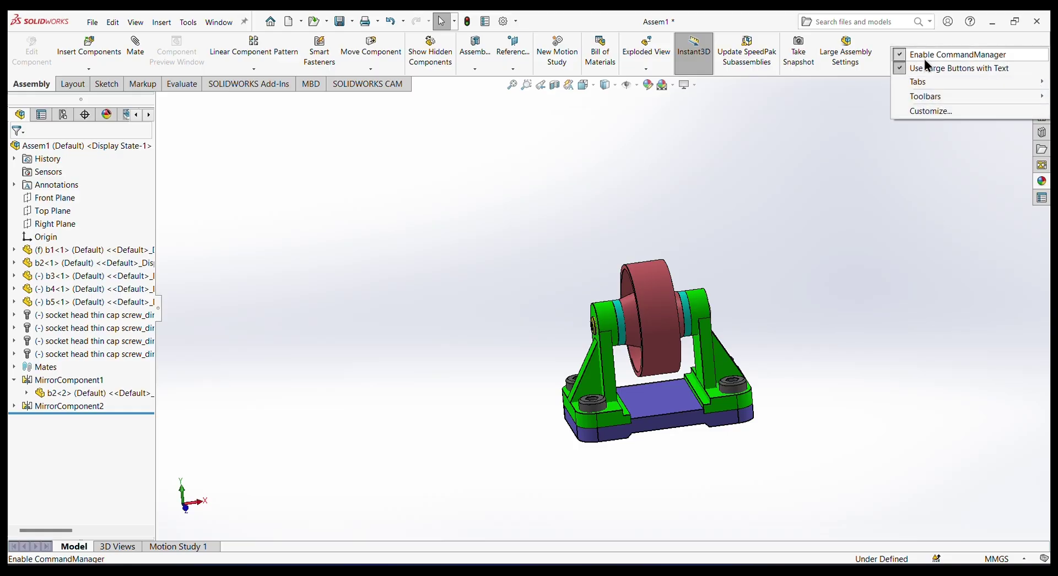
mouse_move(931, 96)
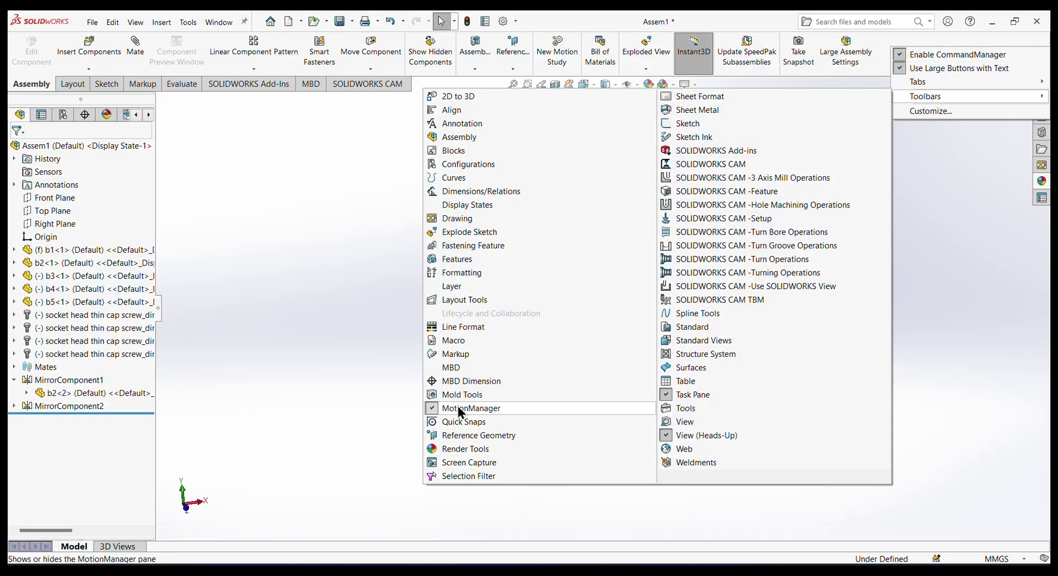
click(392, 422)
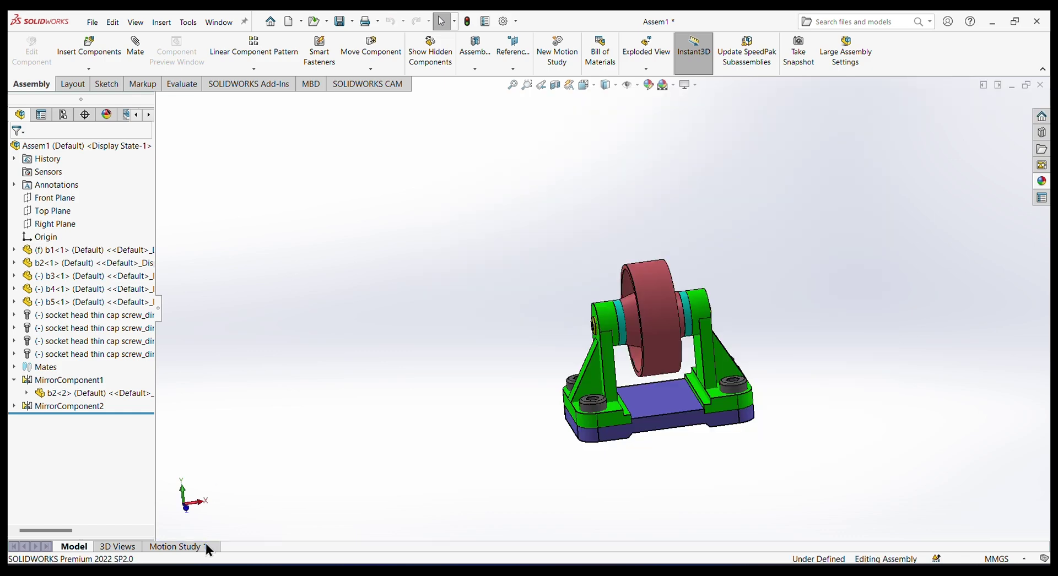
click(176, 546)
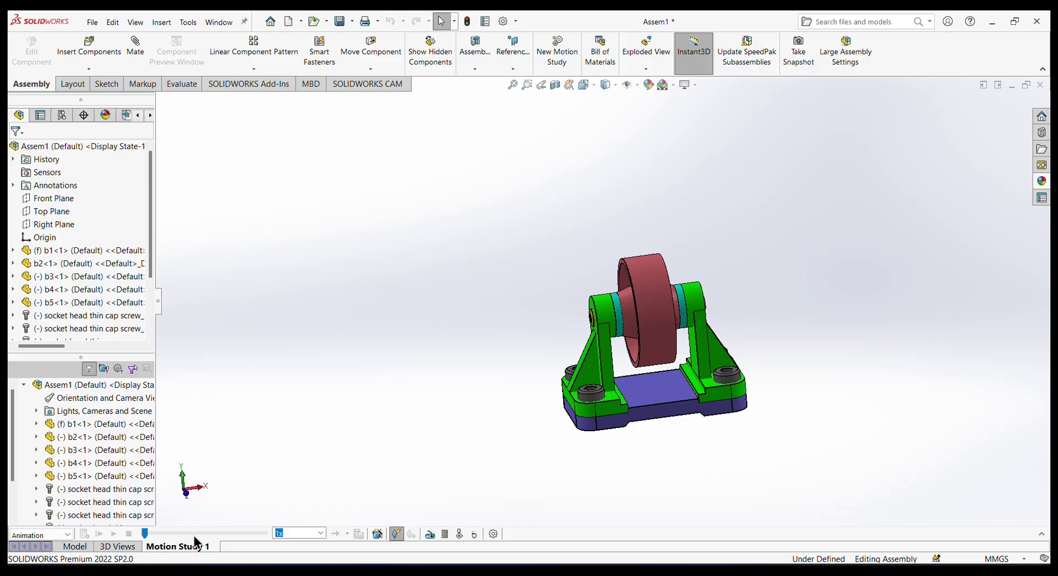
click(1042, 534)
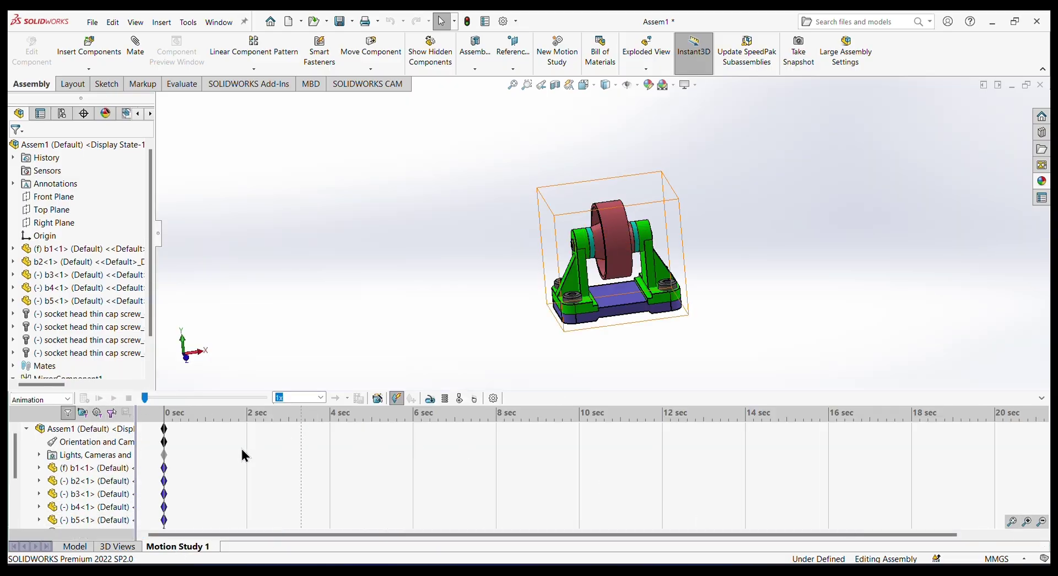
Step: Use the Animation Wizard to add an explode animation with a 6-second duration starting at 1 second, and play it
click(377, 398)
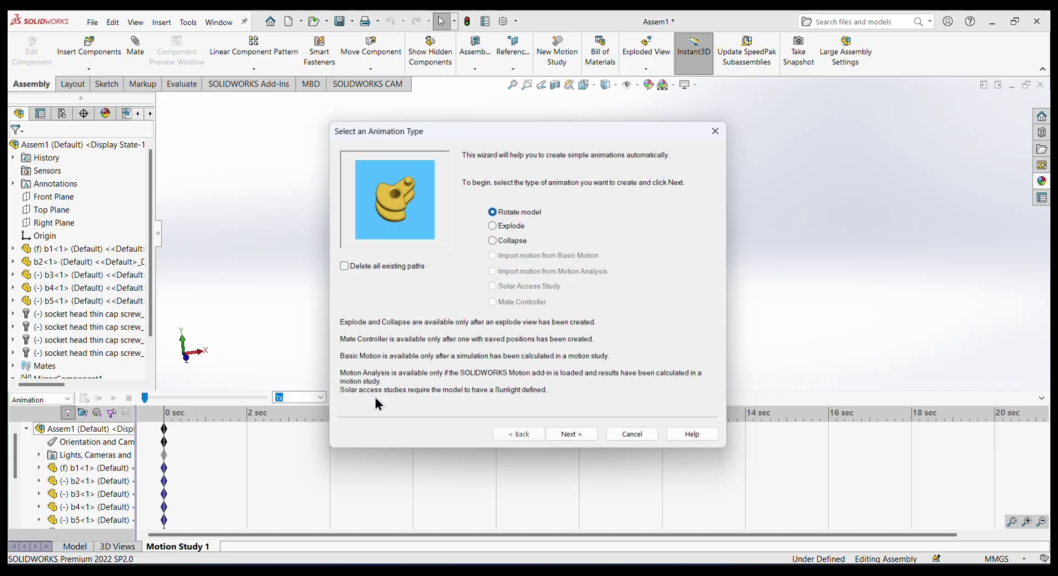
click(493, 225)
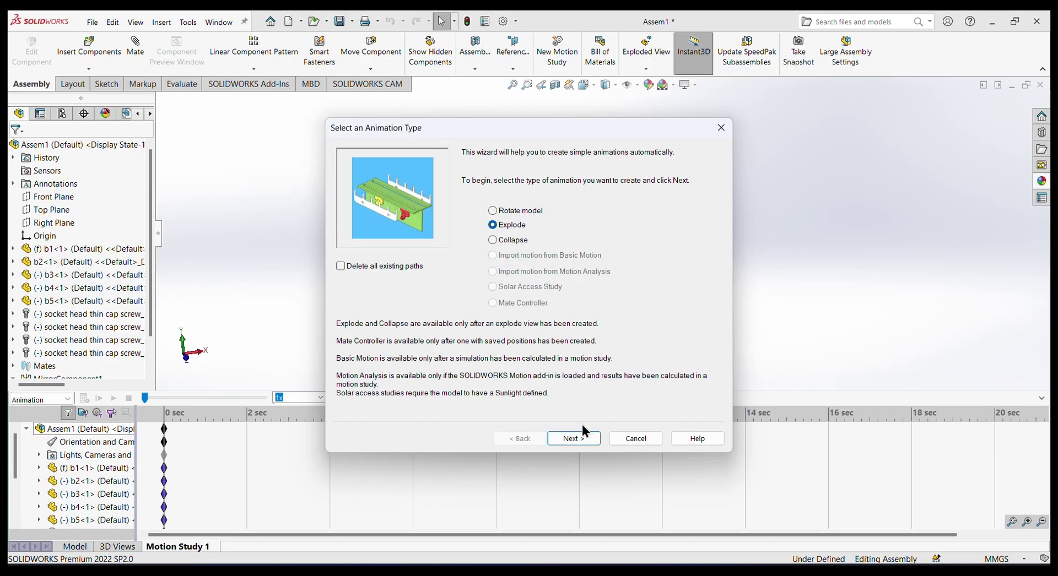
click(583, 438)
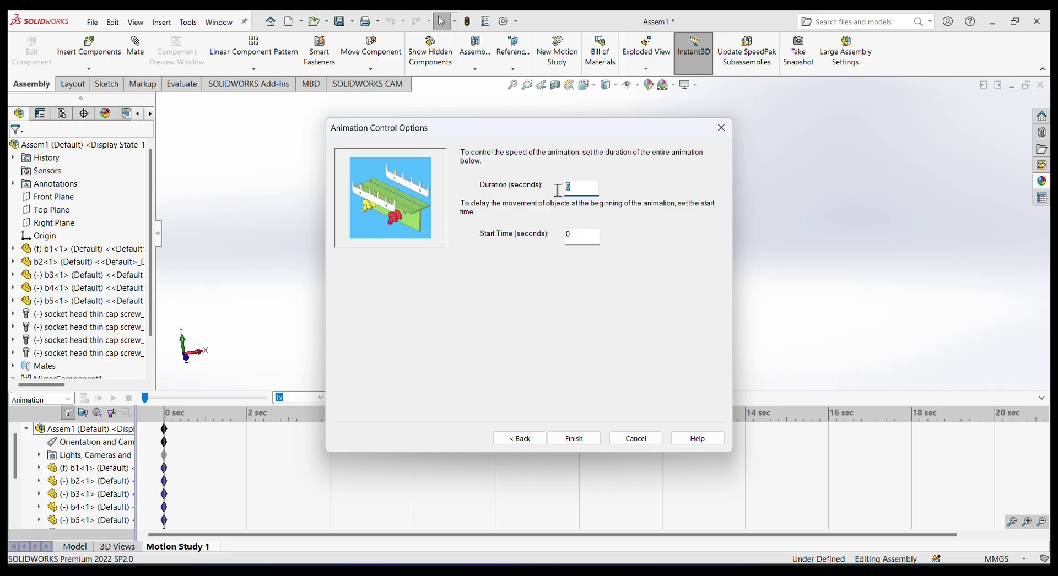
text(6)
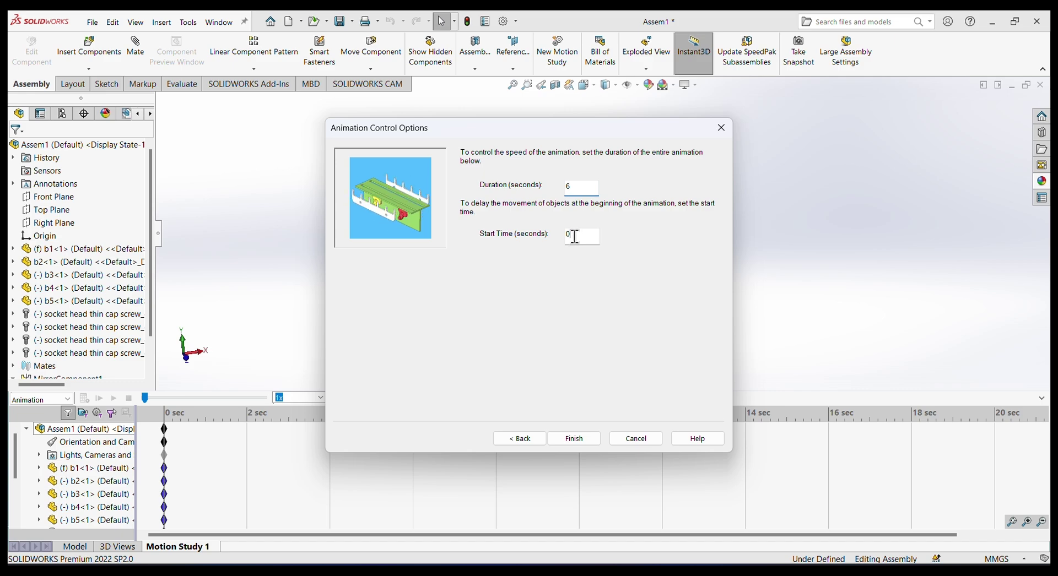
drag(574, 237, 533, 237)
text(1)
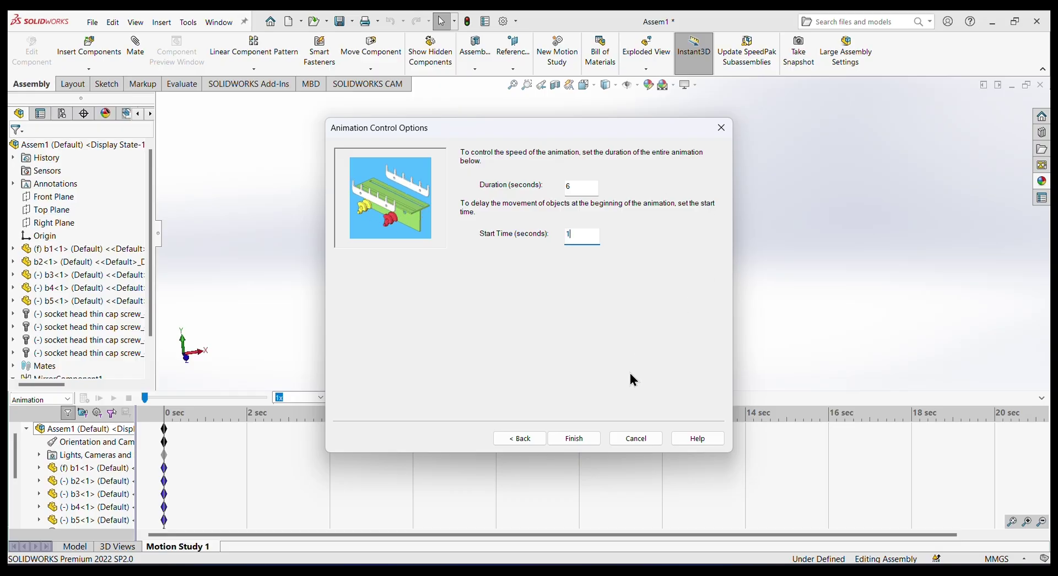
click(598, 438)
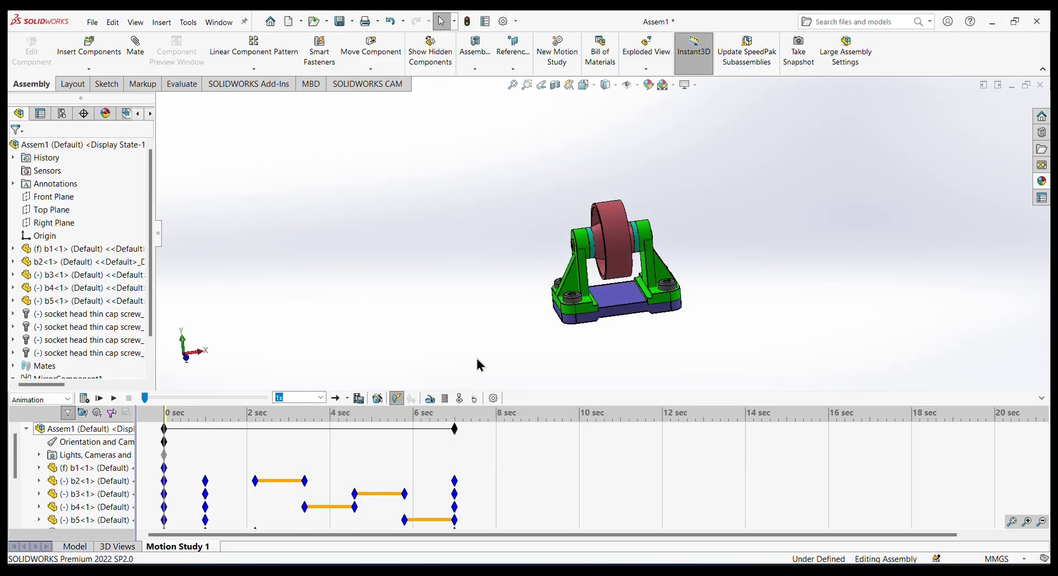
click(113, 399)
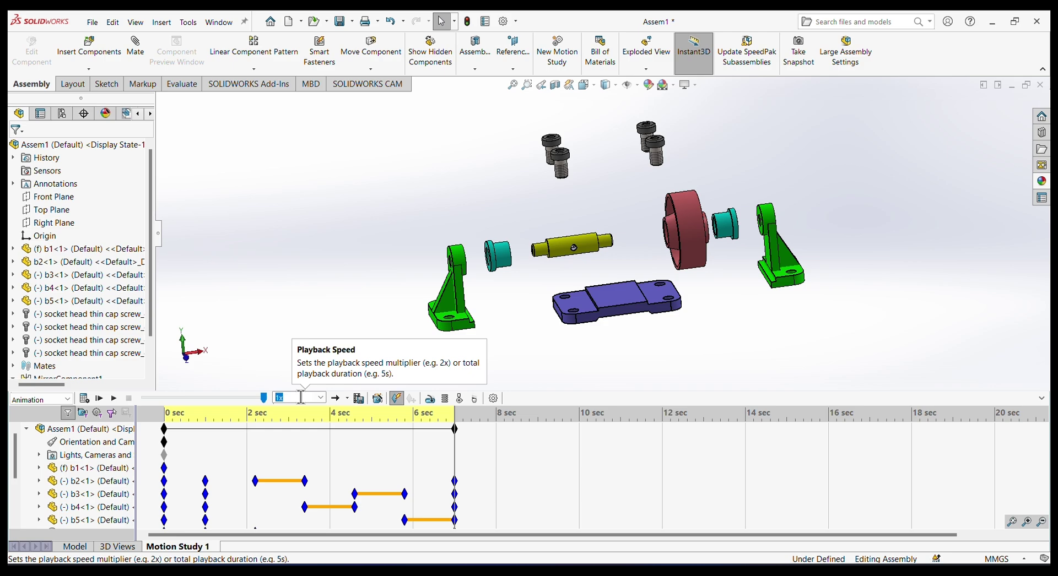
Step: Add a collapse animation with a 6-second duration starting at 8 seconds using the Animation Wizard, and play the full animation
click(378, 398)
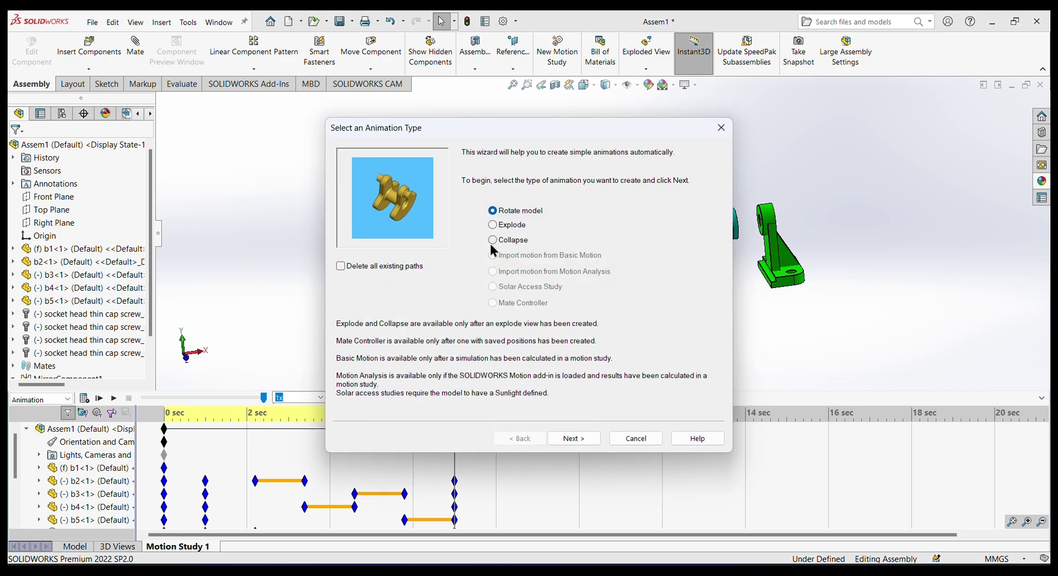
click(495, 242)
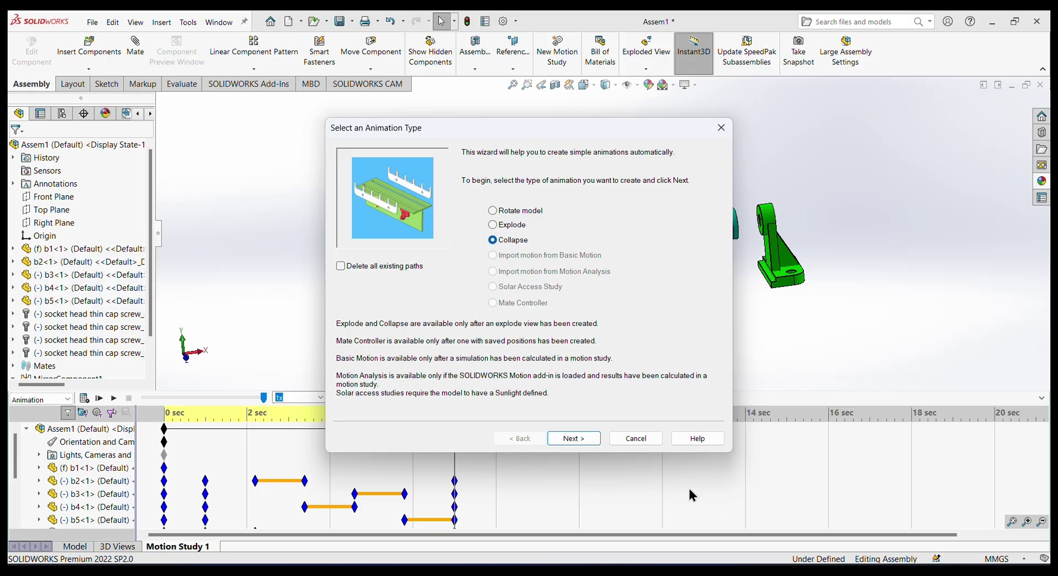
click(574, 439)
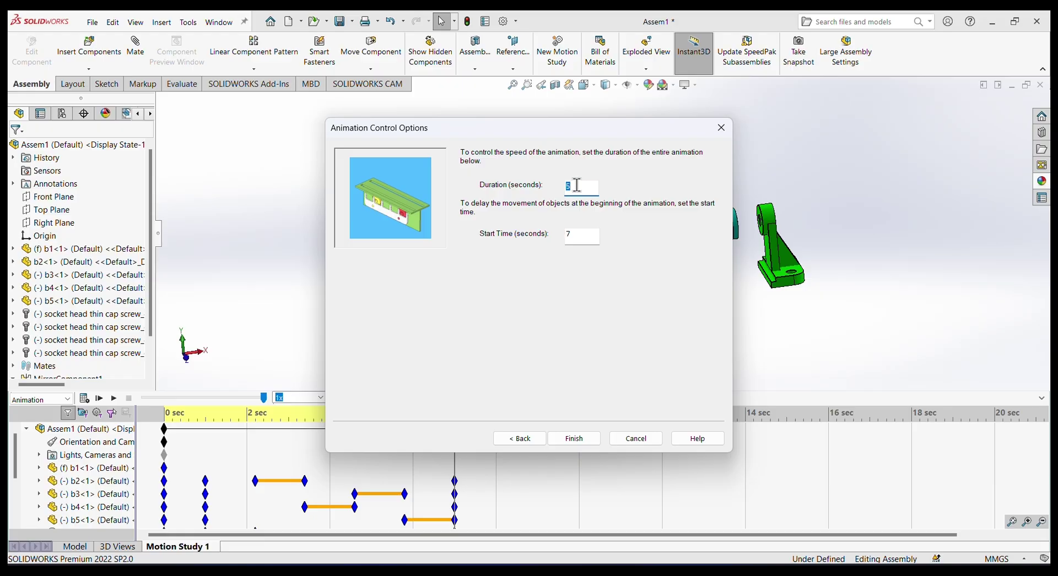
text(6)
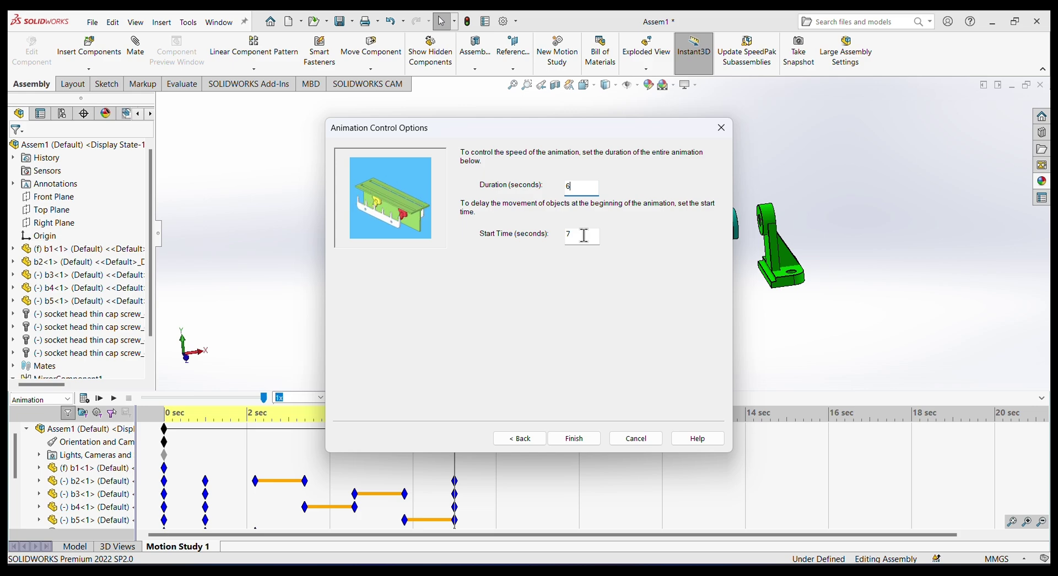
drag(583, 235, 559, 242)
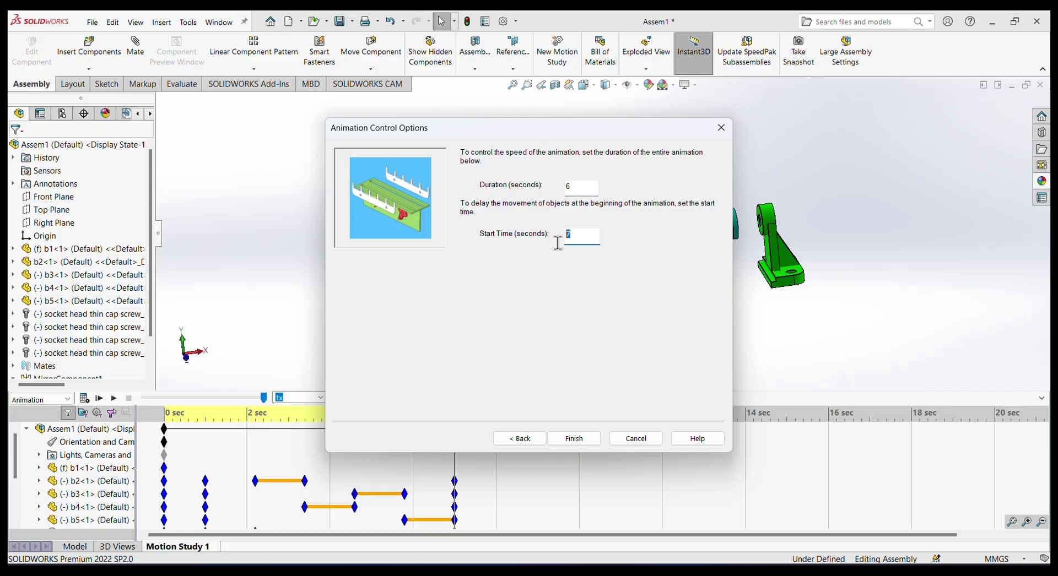
text(8)
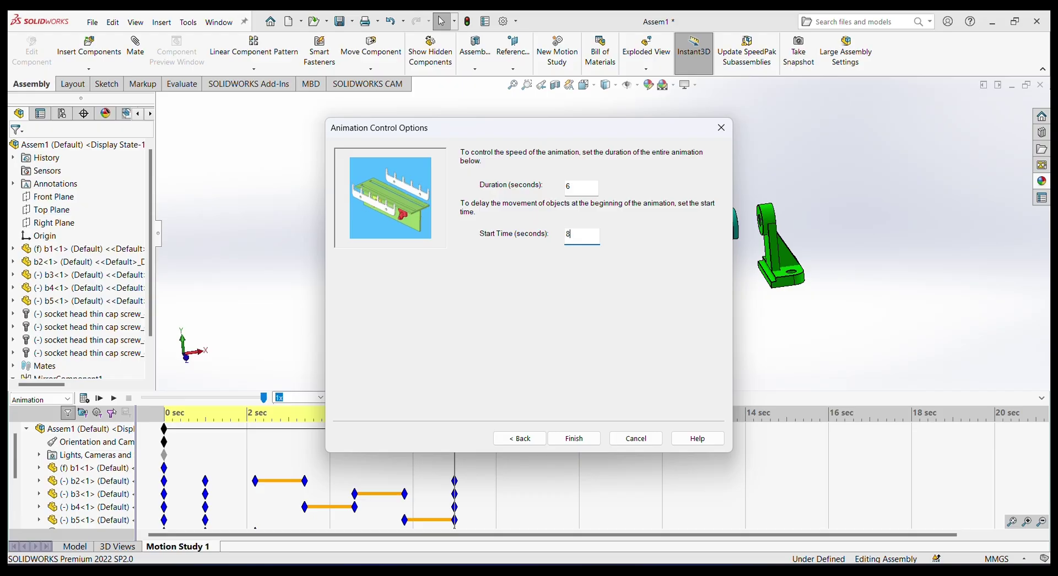
click(573, 439)
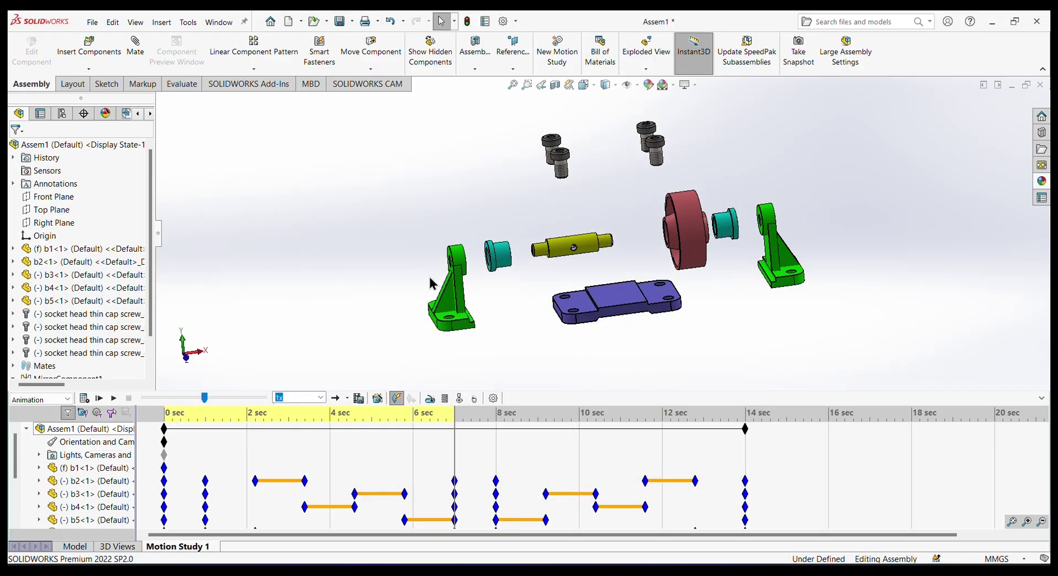
click(114, 399)
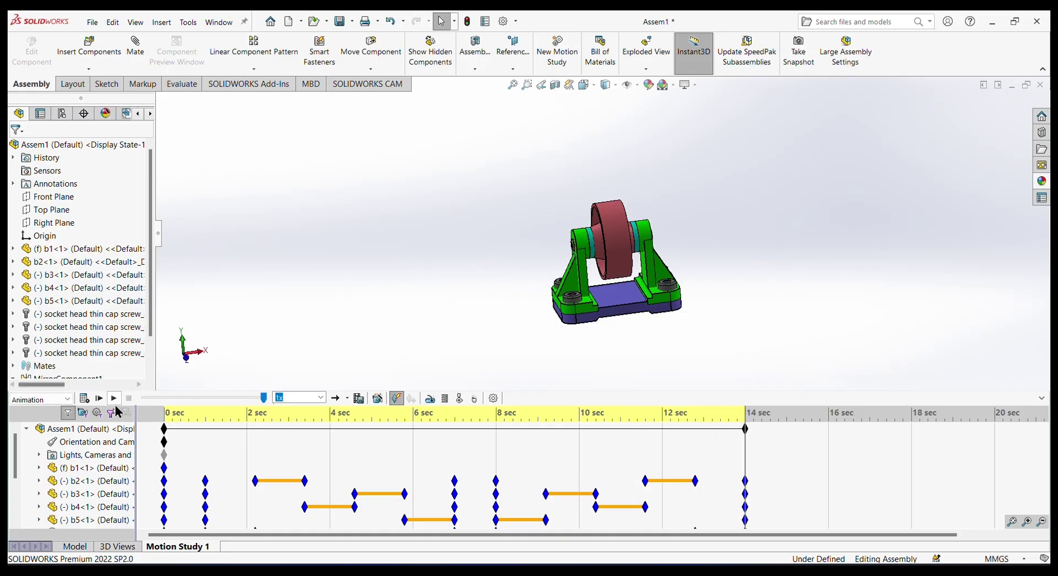
click(115, 399)
Step: Save the entire animation as AVI file Assem1 at 16:9 and 60 frames per second, replacing the existing file and recalculating the study with Intel IYUV compression
click(359, 399)
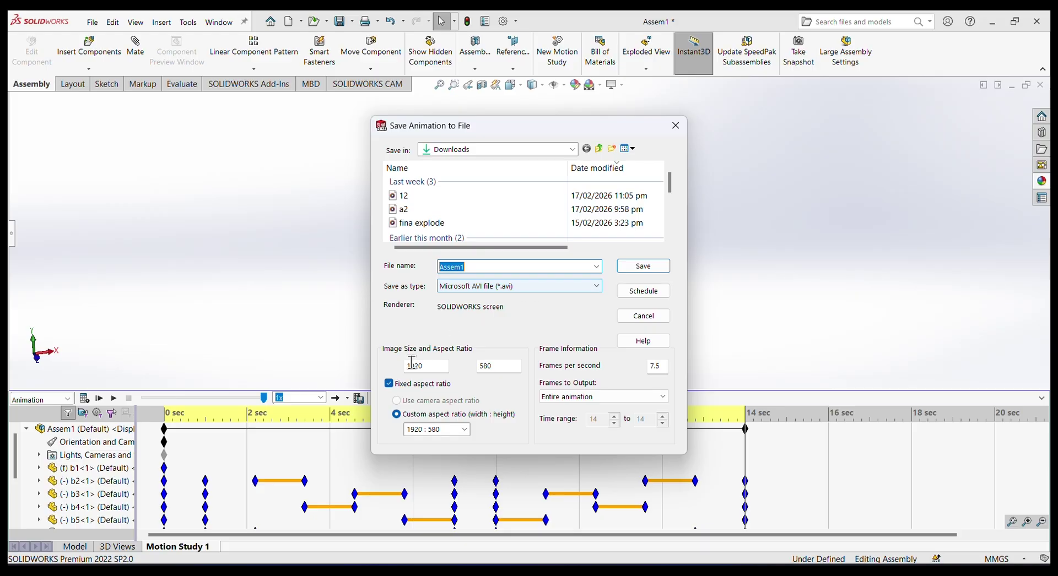
click(464, 430)
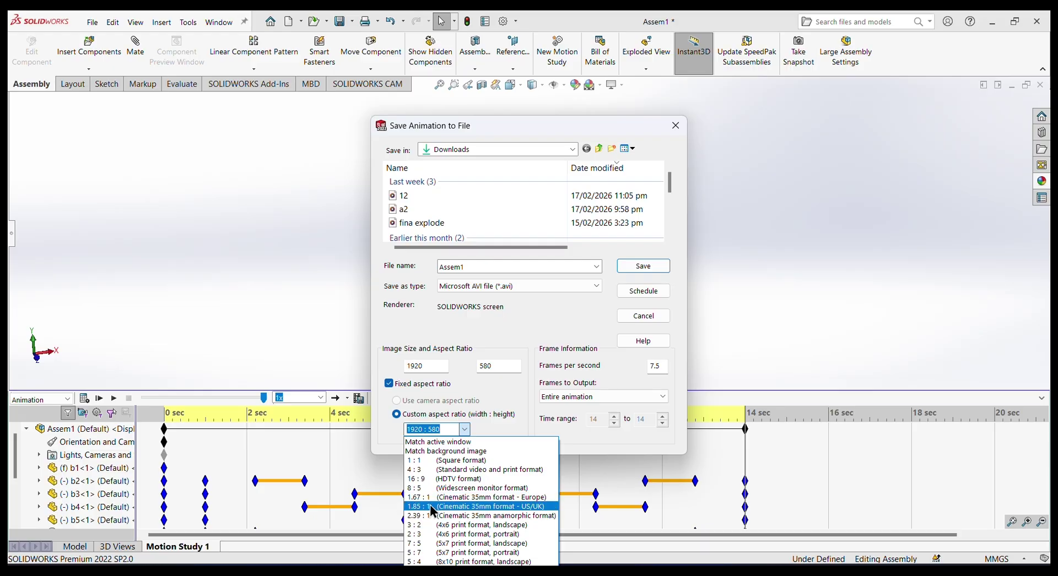
click(450, 479)
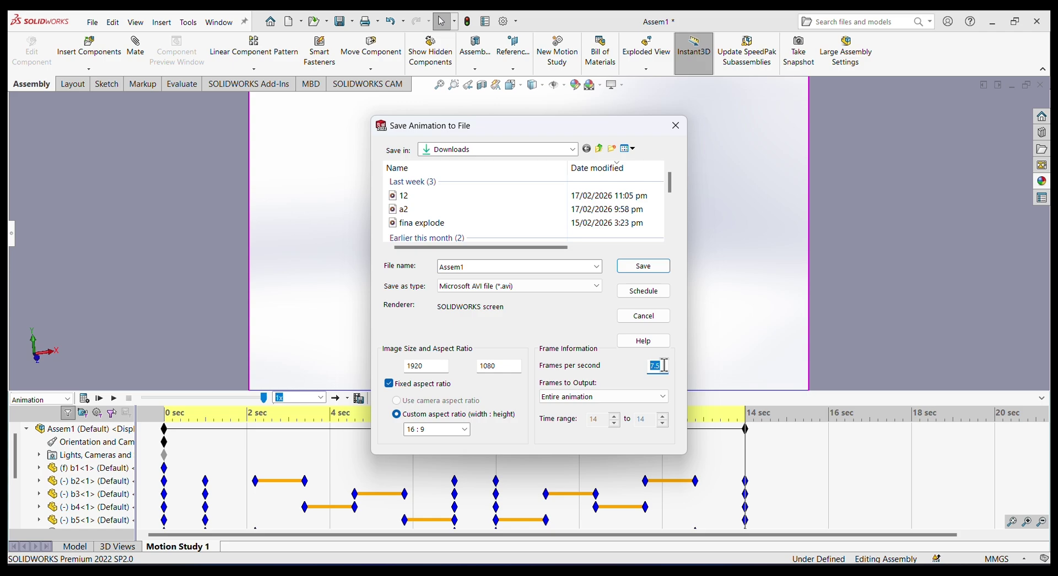
key(Return)
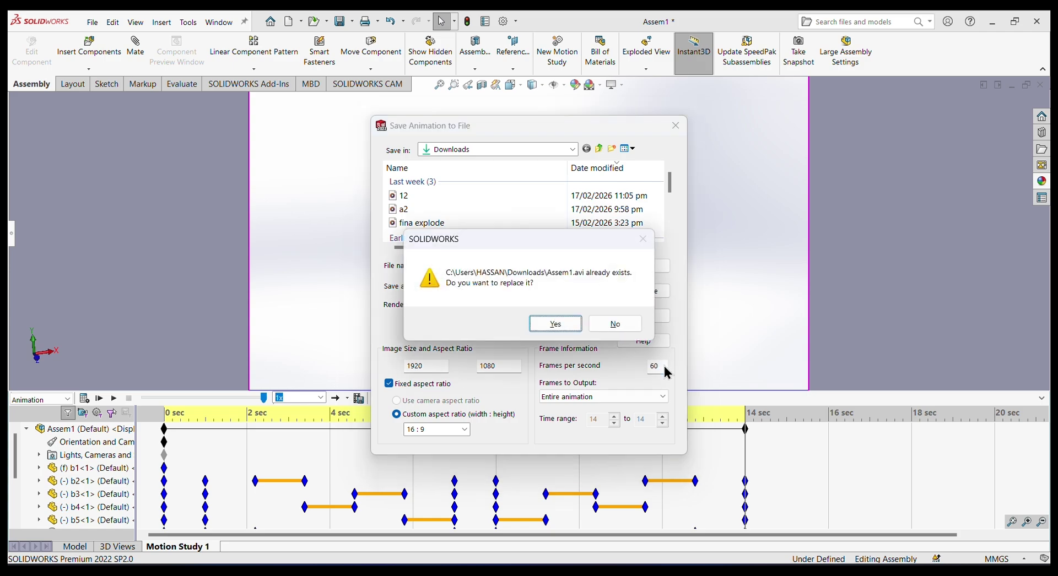
click(560, 324)
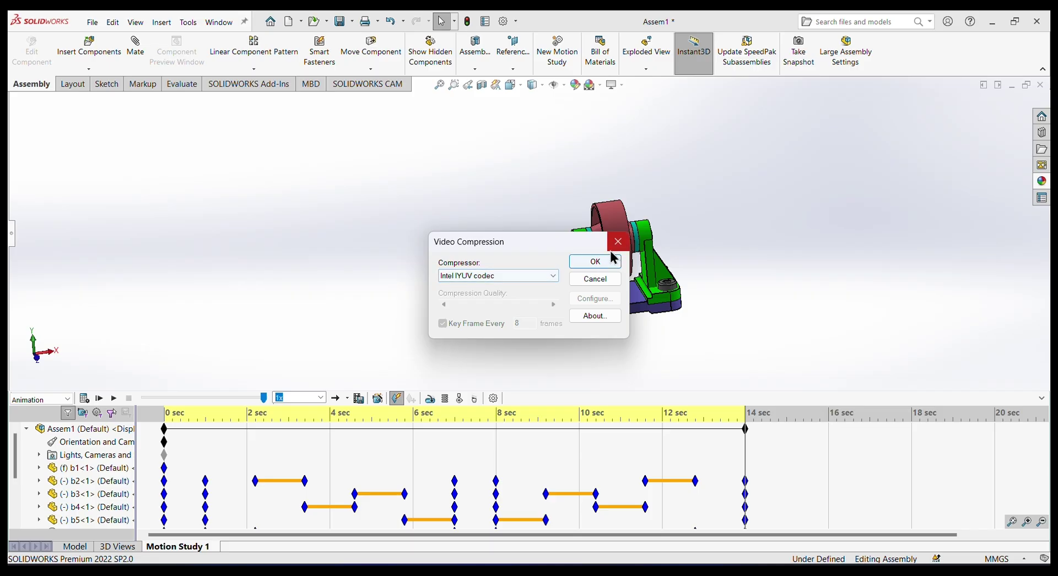
click(596, 262)
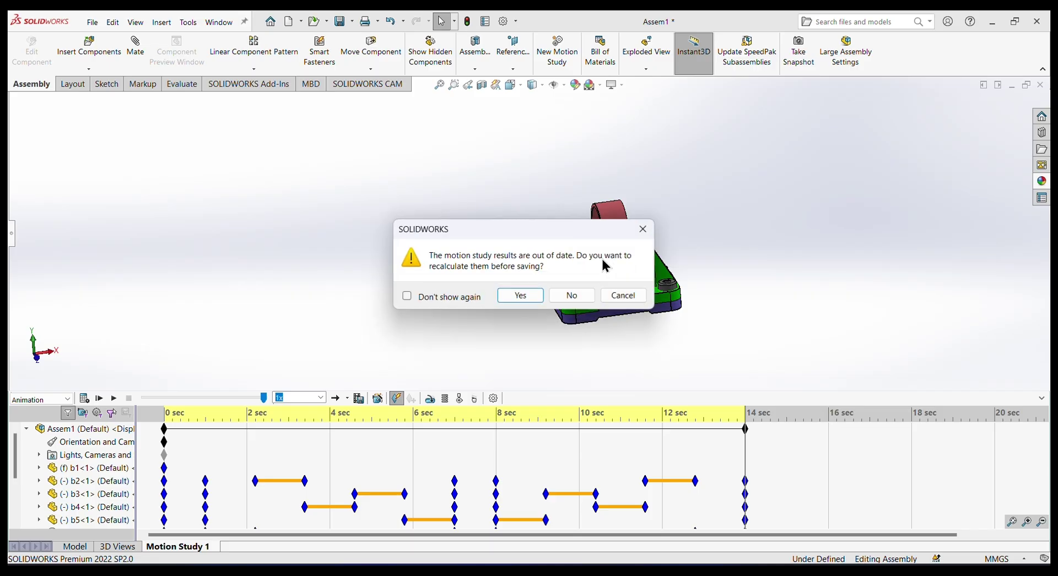
click(521, 297)
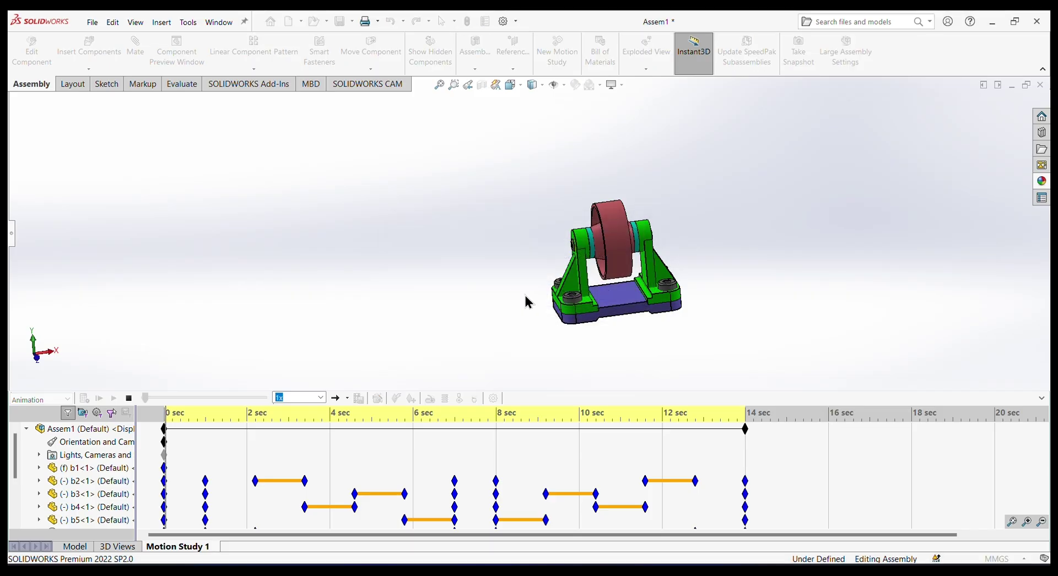